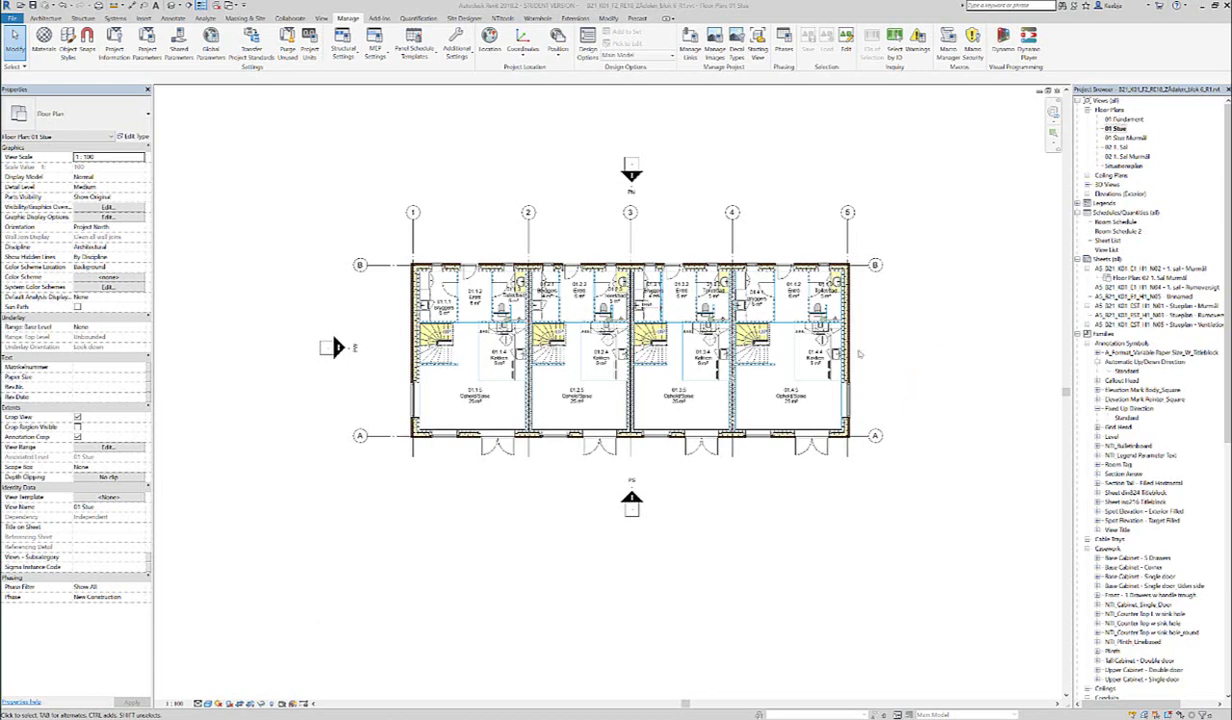
- Select the first sheet under Sheets and open Manage > Shared Parameters
scroll(567, 304, "up", 2)
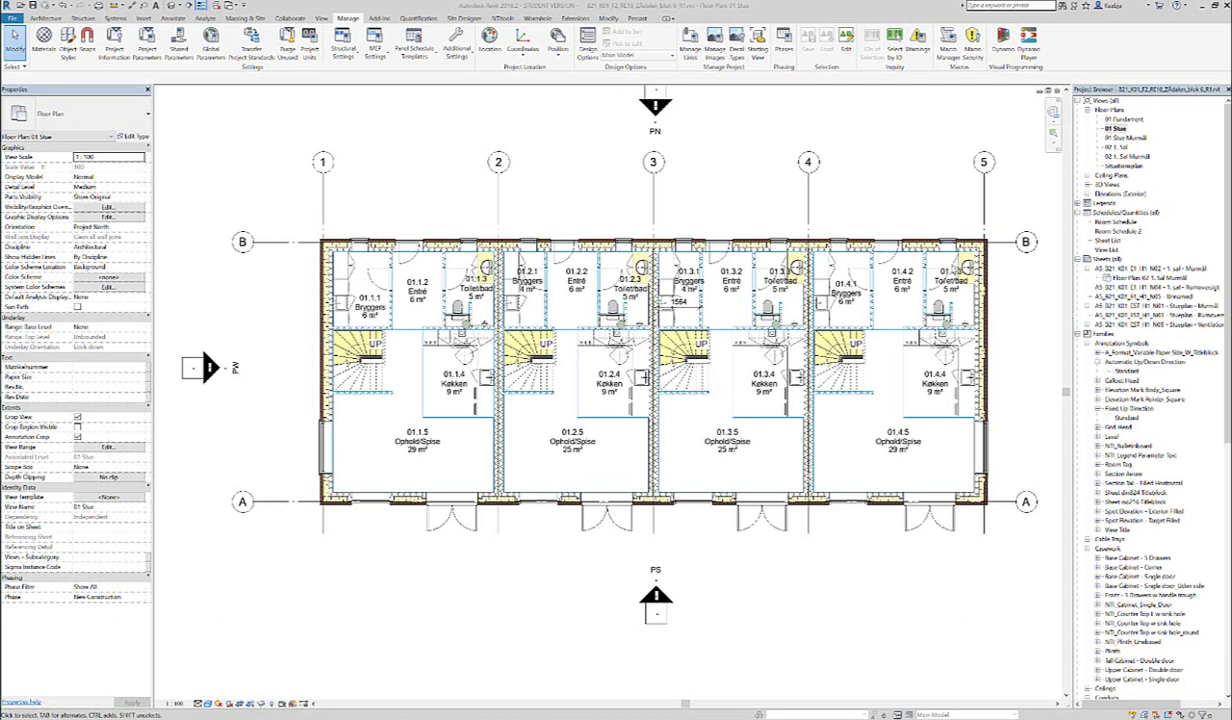
scroll(802, 292, "down", 2)
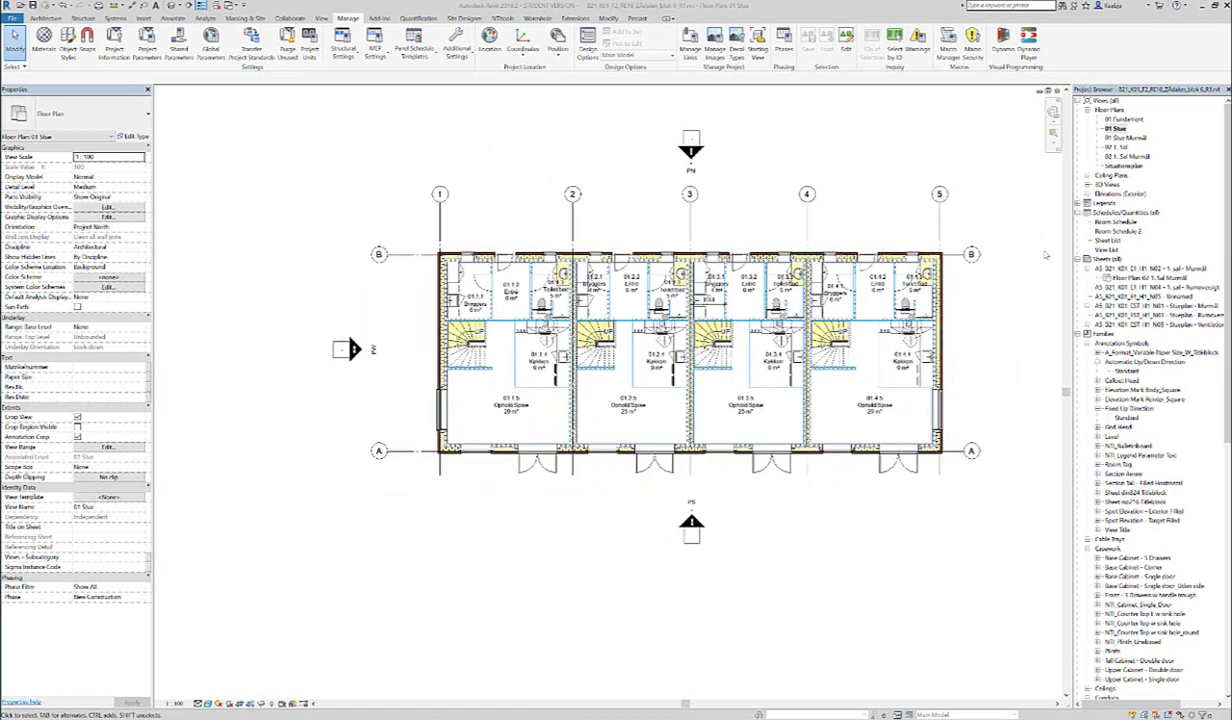
left_click(1090, 267)
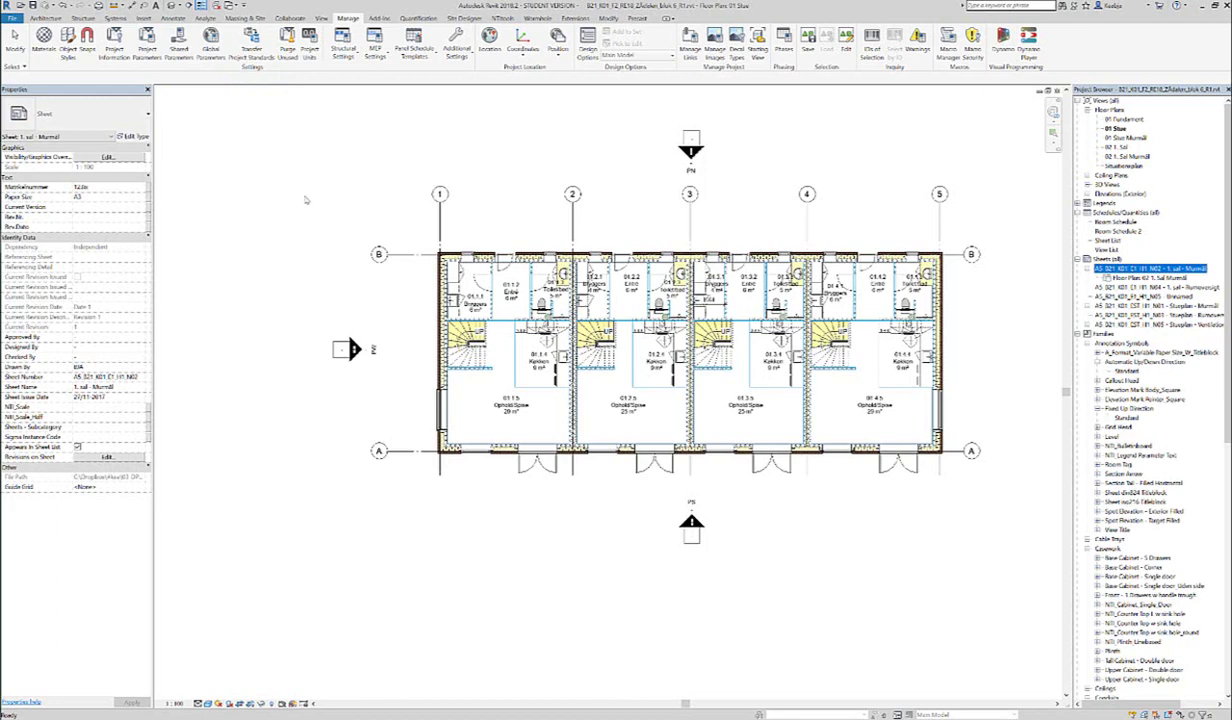
left_click(180, 48)
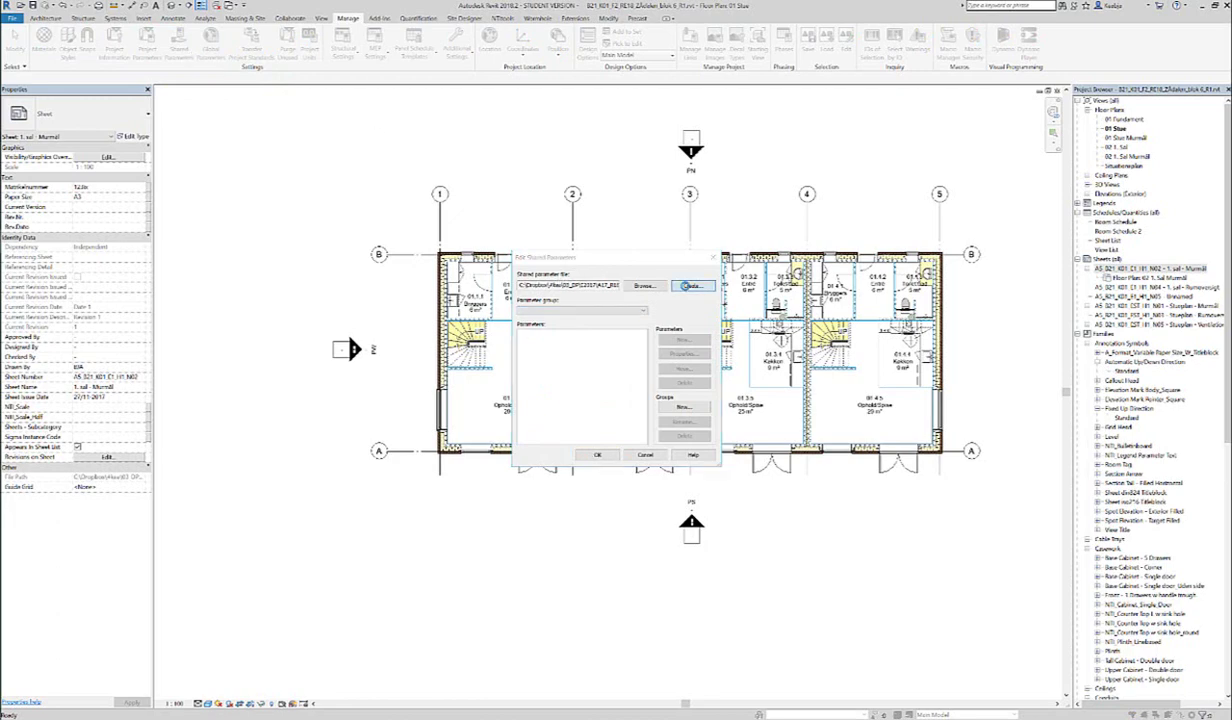
- Create a new shared parameter file that overwrites Delte parametre BIA.txt
left_click(690, 286)
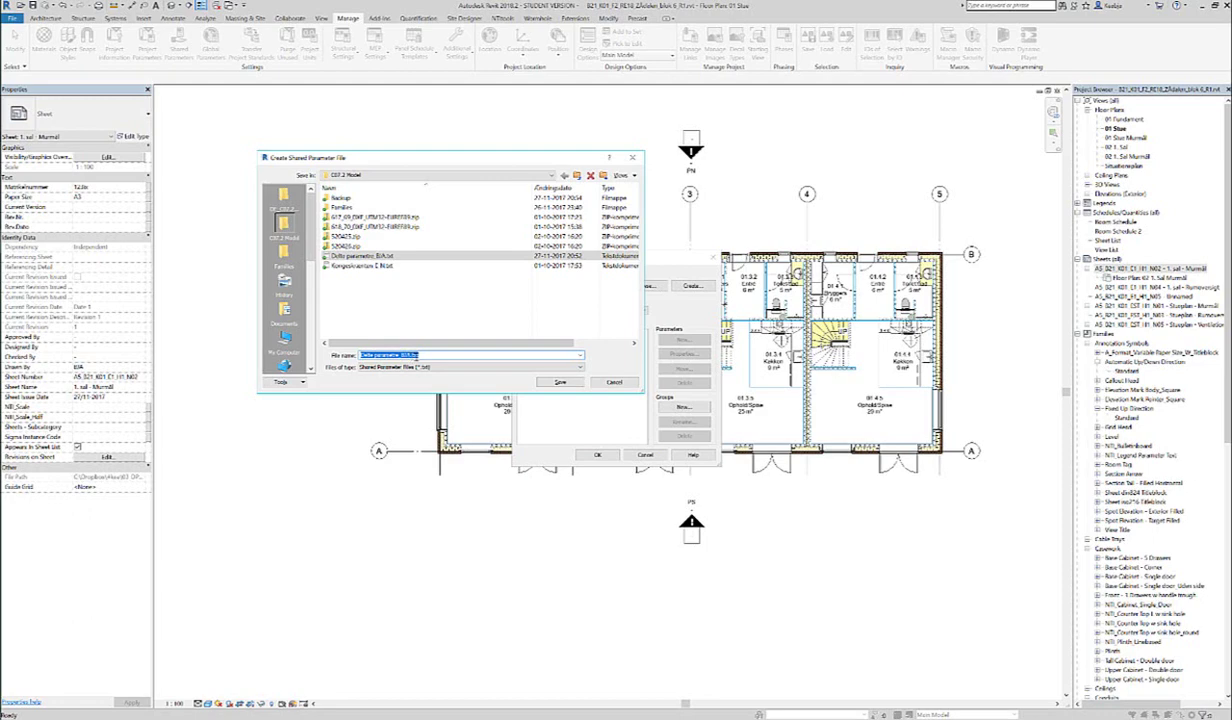
left_click(562, 383)
left_click(640, 381)
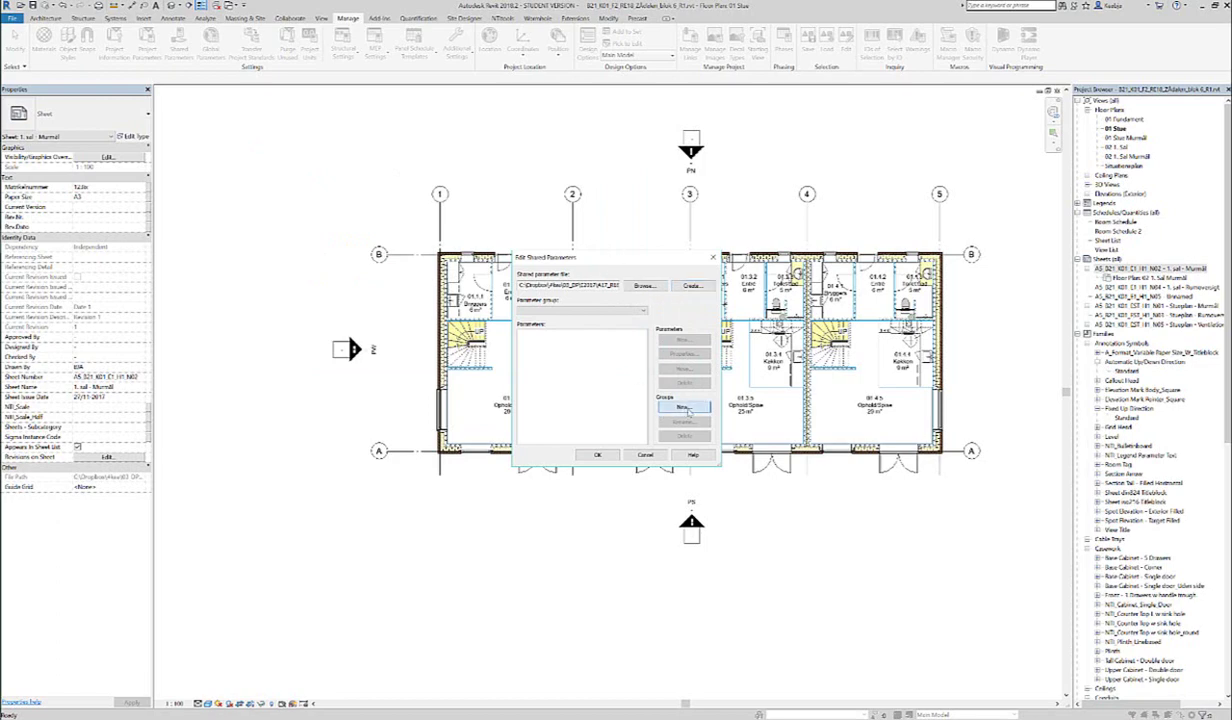
- Add a new parameter group named 'Views & Sheets'
left_click(685, 407)
left_click(312, 274)
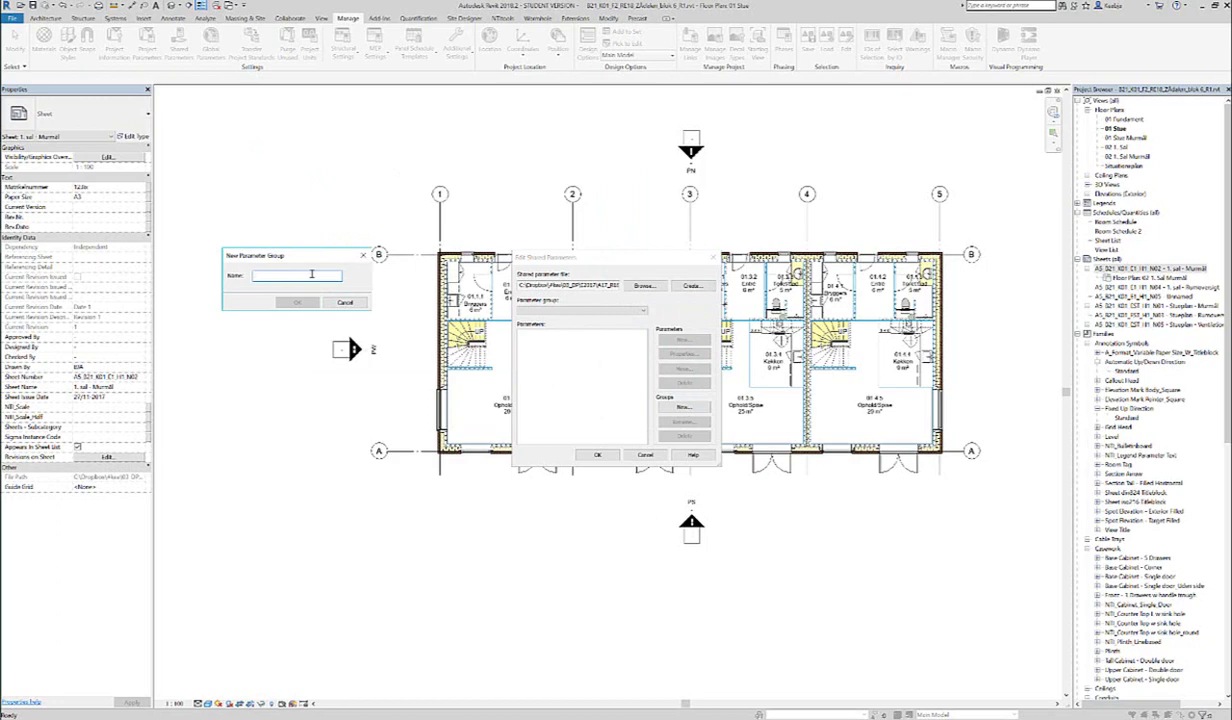
type("Vin")
type("d")
left_click(295, 301)
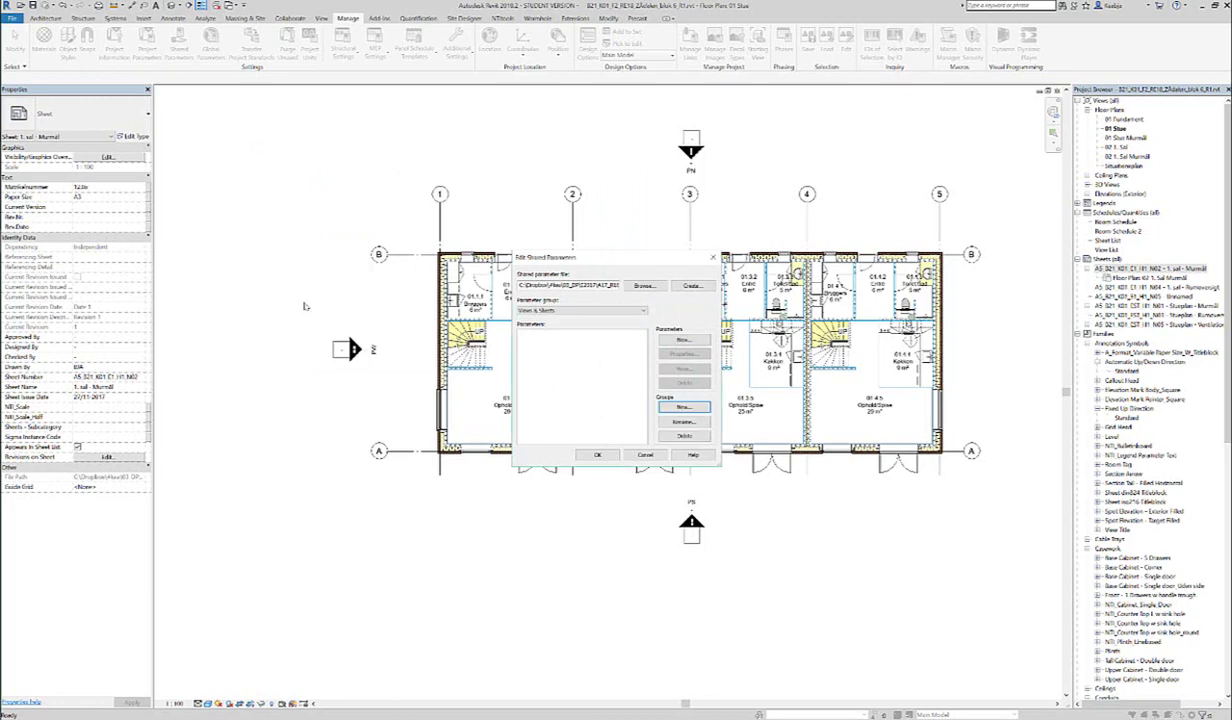
- Add a Text-type 'Drawn By' parameter to the Views & Sheets group and close the editor
left_click(684, 340)
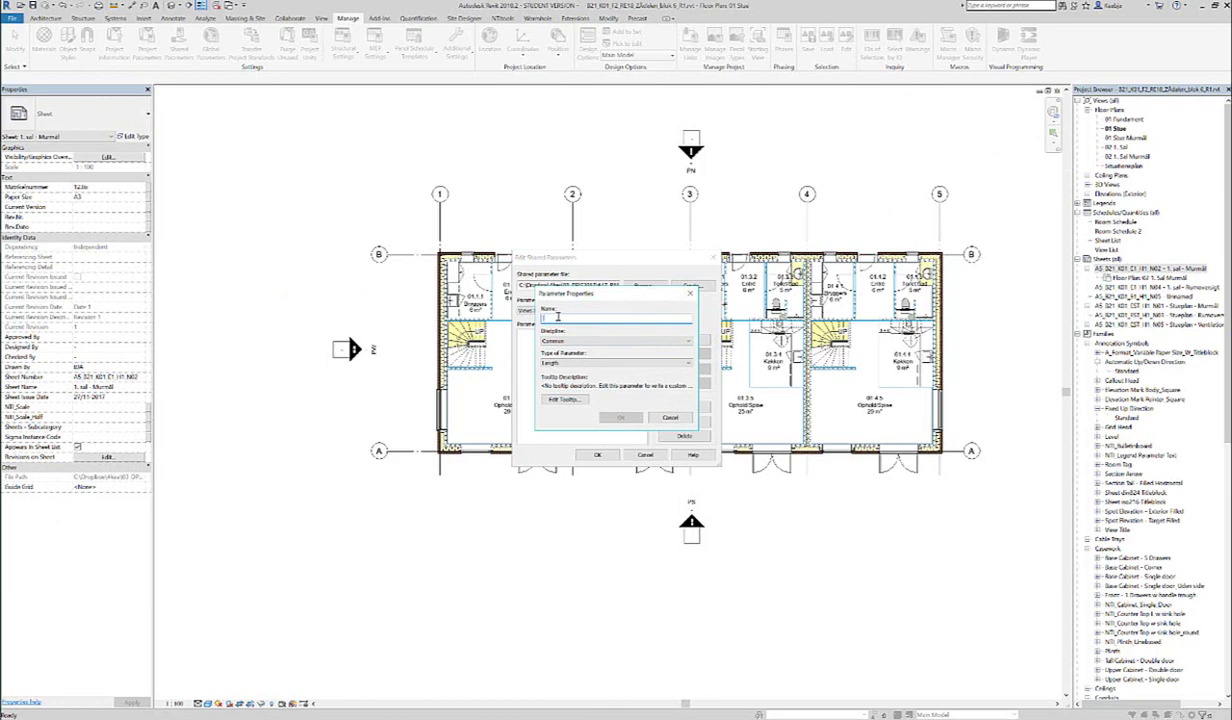
type("Et")
type("awn By")
left_click(665, 362)
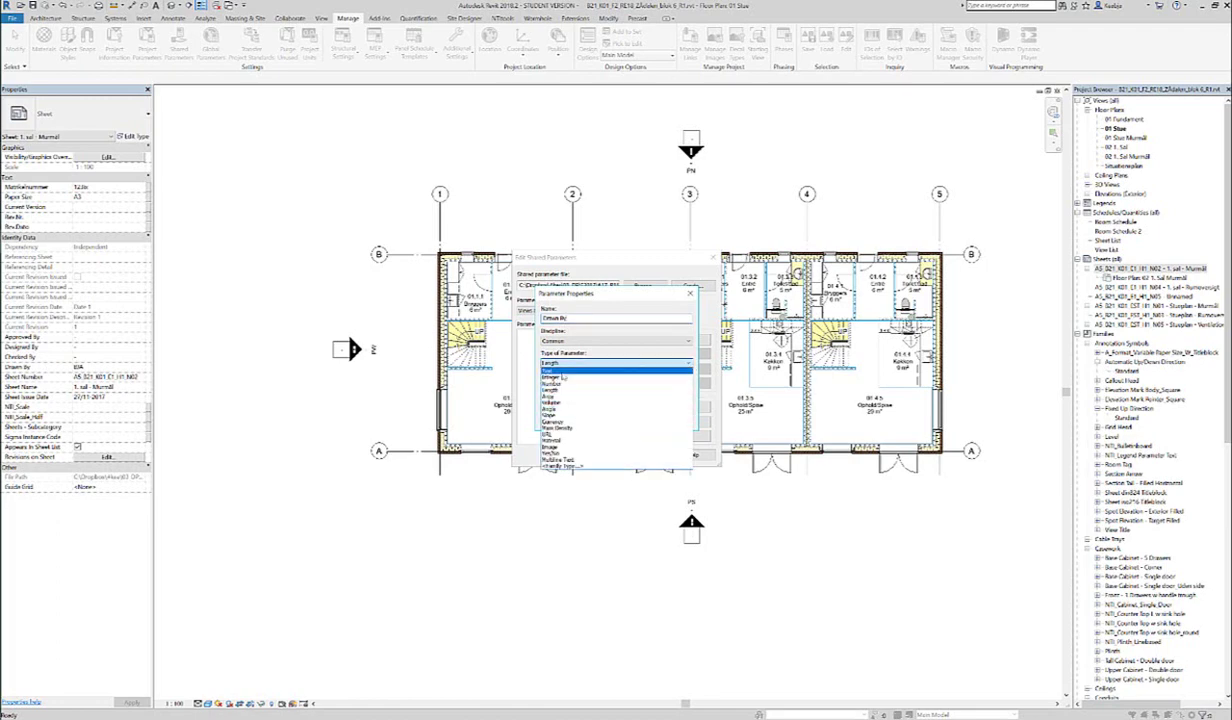
left_click(562, 371)
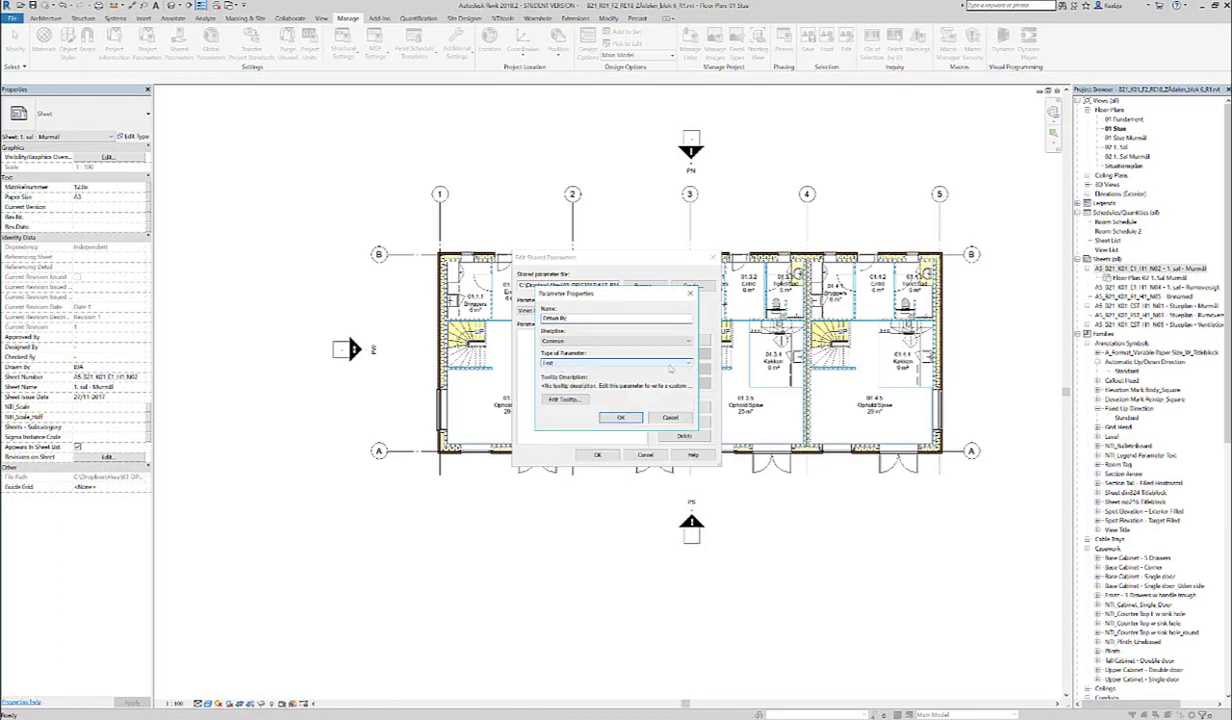
left_click(621, 420)
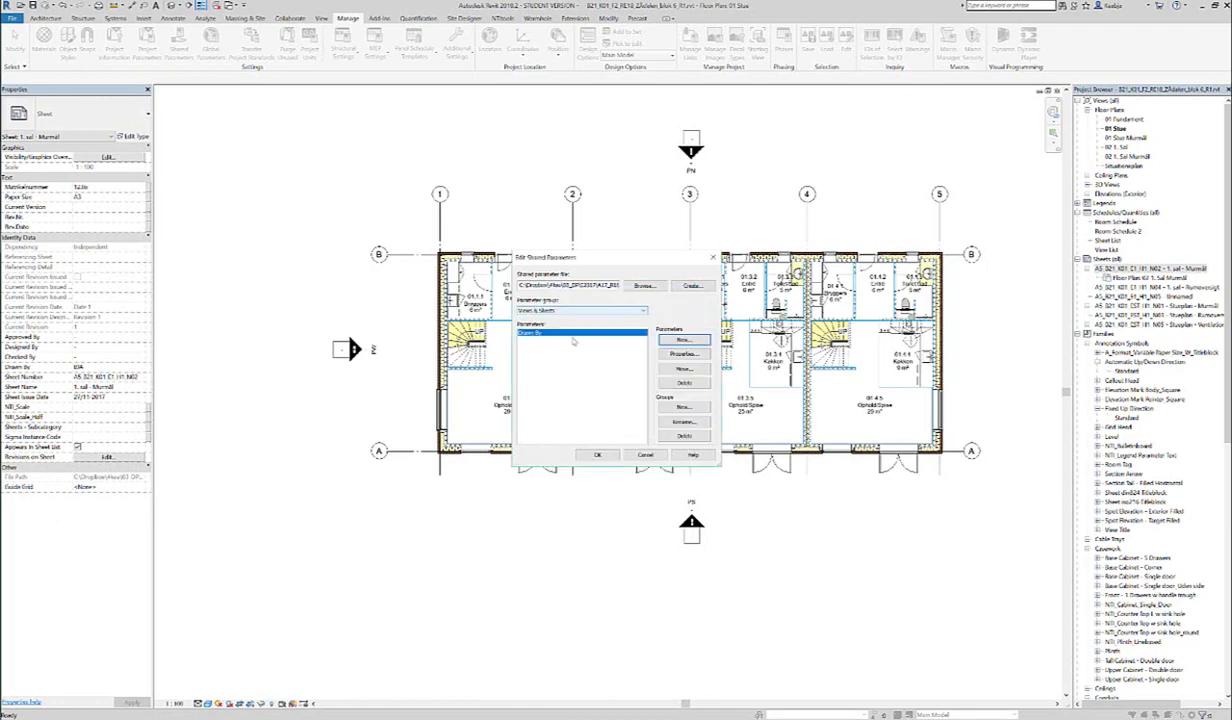
left_click(597, 454)
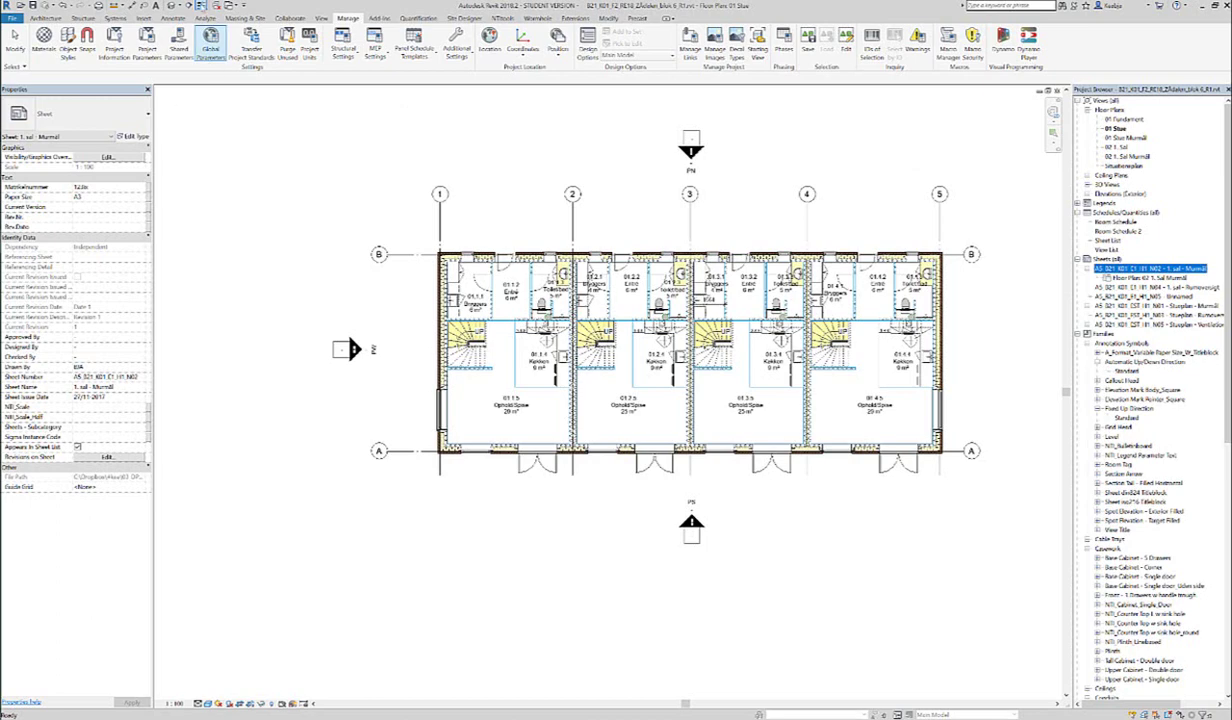
- Start a new project parameter based on the shared 'Drawn By' parameter
left_click(146, 46)
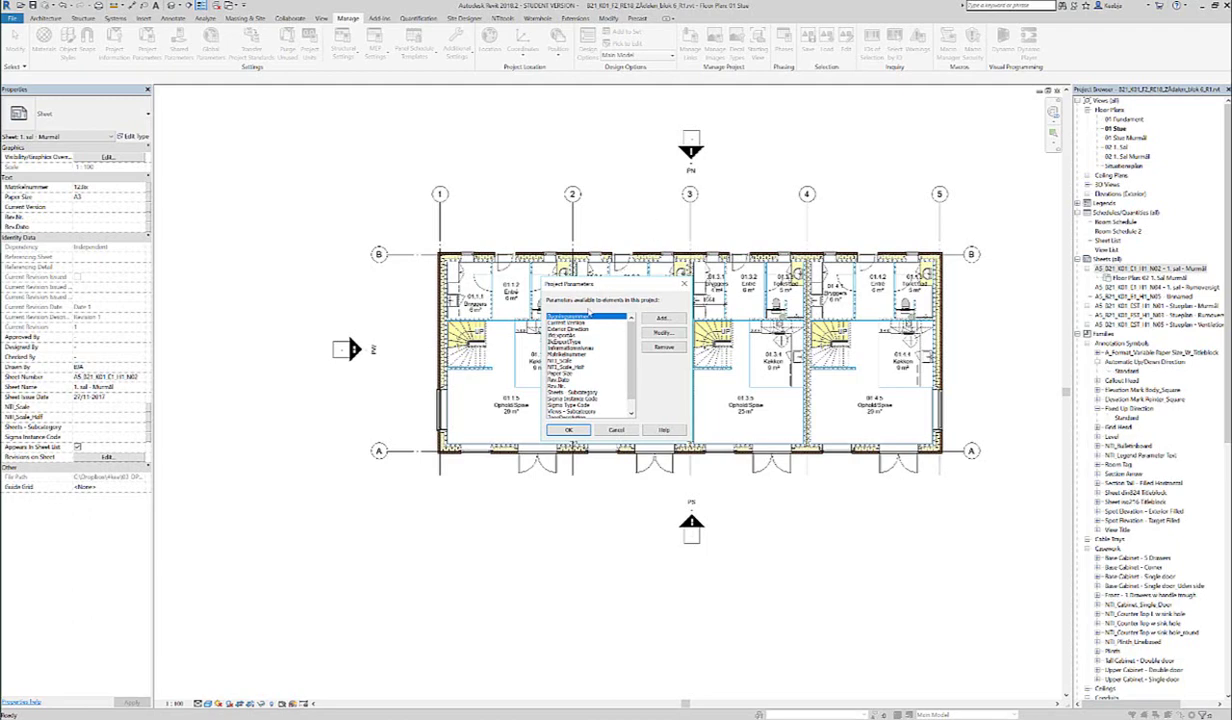
left_click(662, 318)
left_click(316, 163)
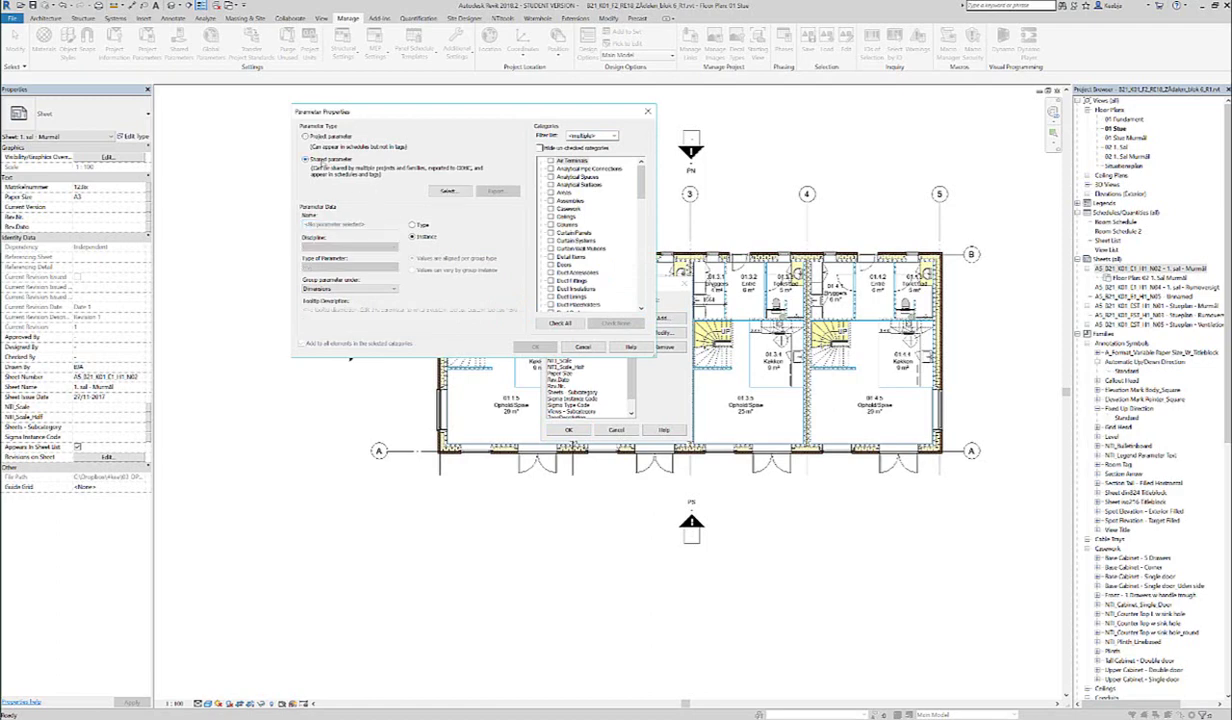
left_click(448, 190)
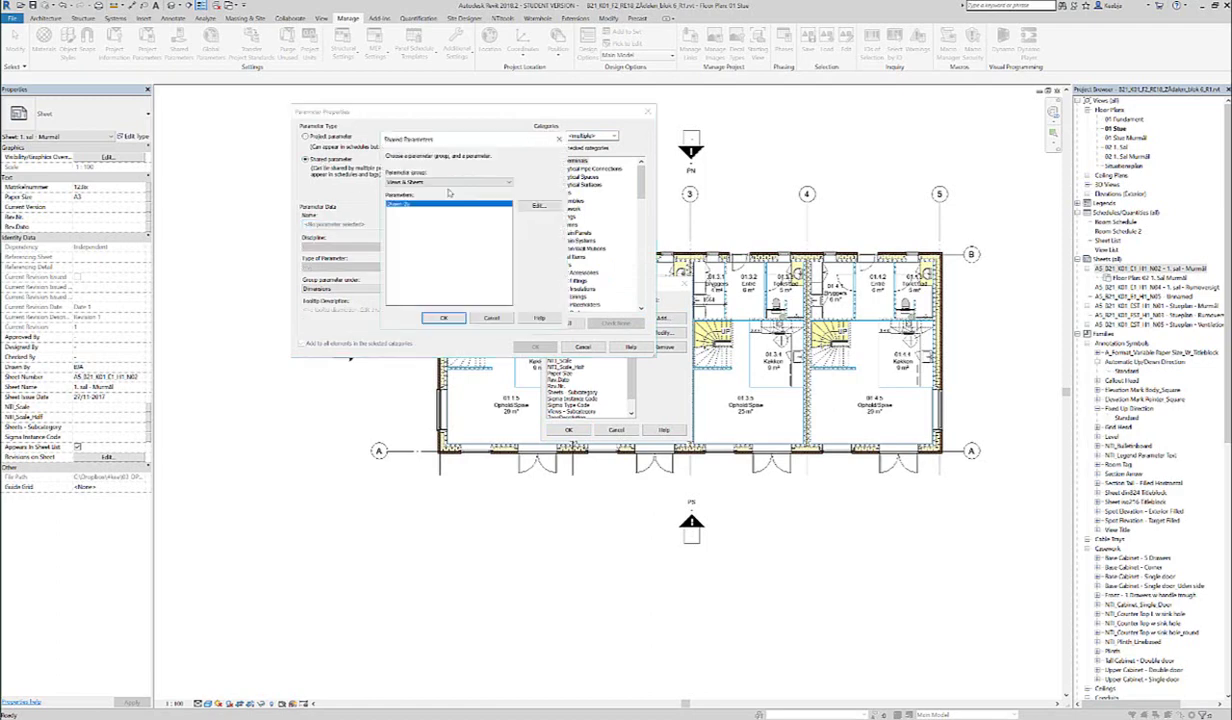
left_click(432, 317)
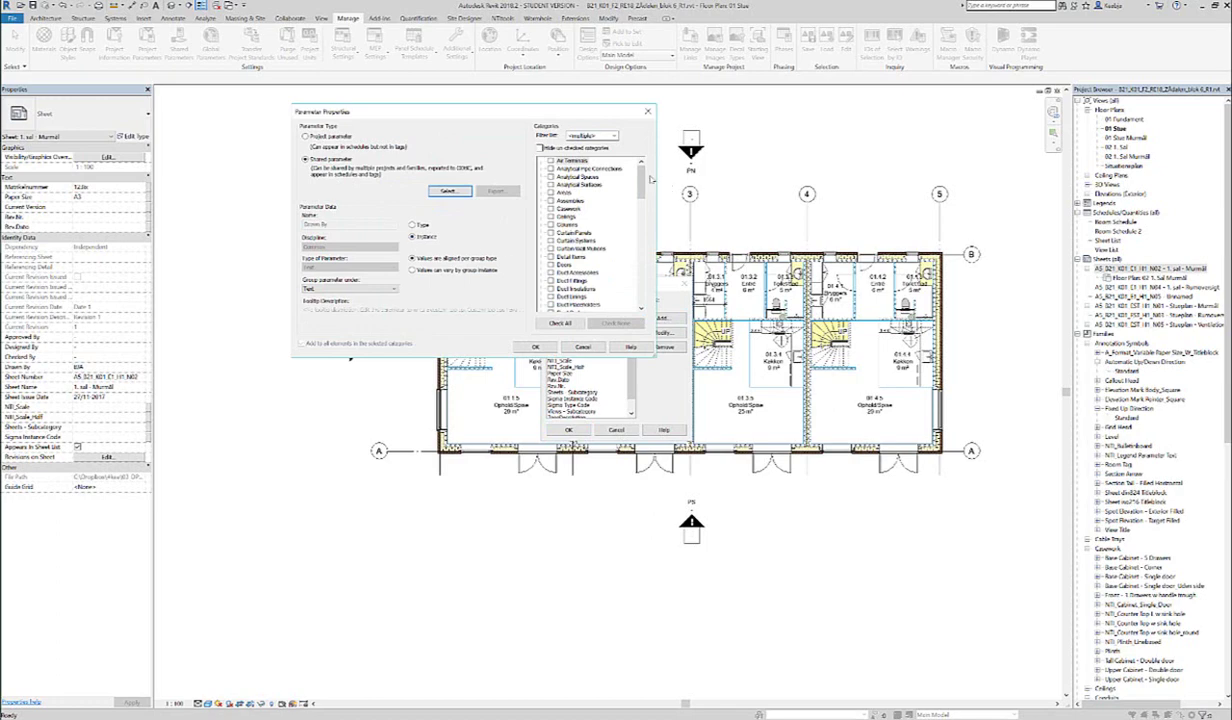
- Apply Drawn By to the Views category, group it under Identity Data, and skip assigning a value
left_click_drag(640, 178, 636, 292)
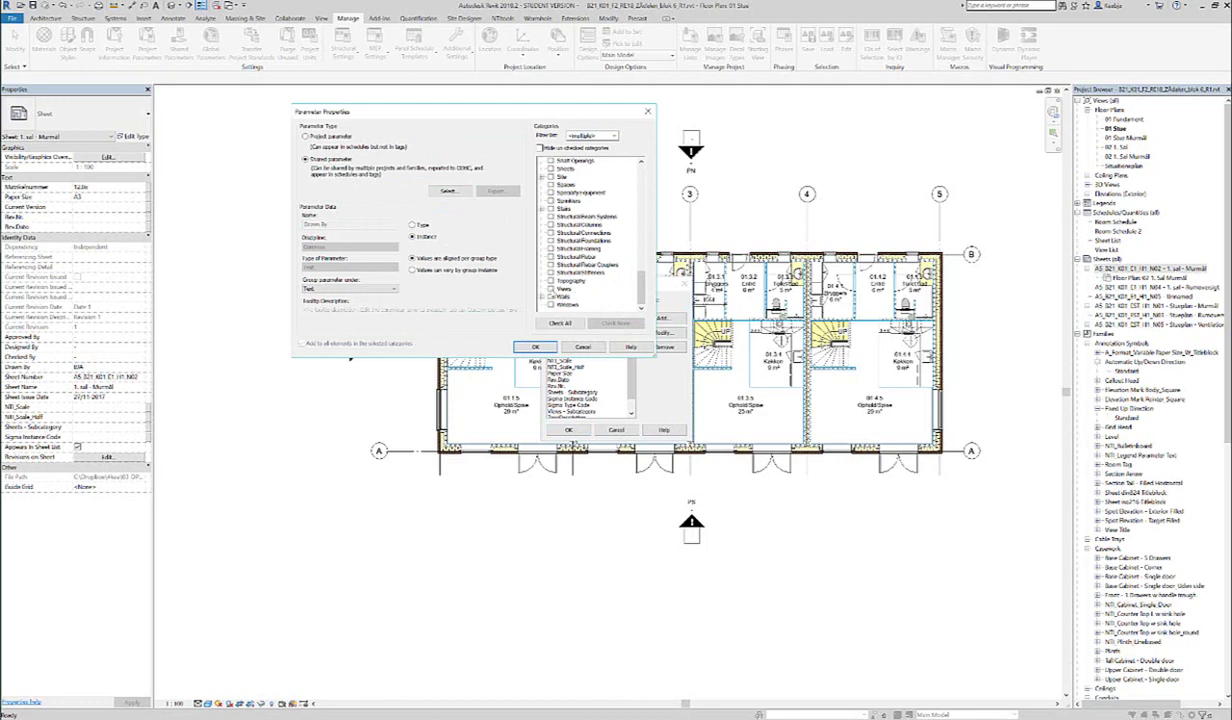
left_click(551, 288)
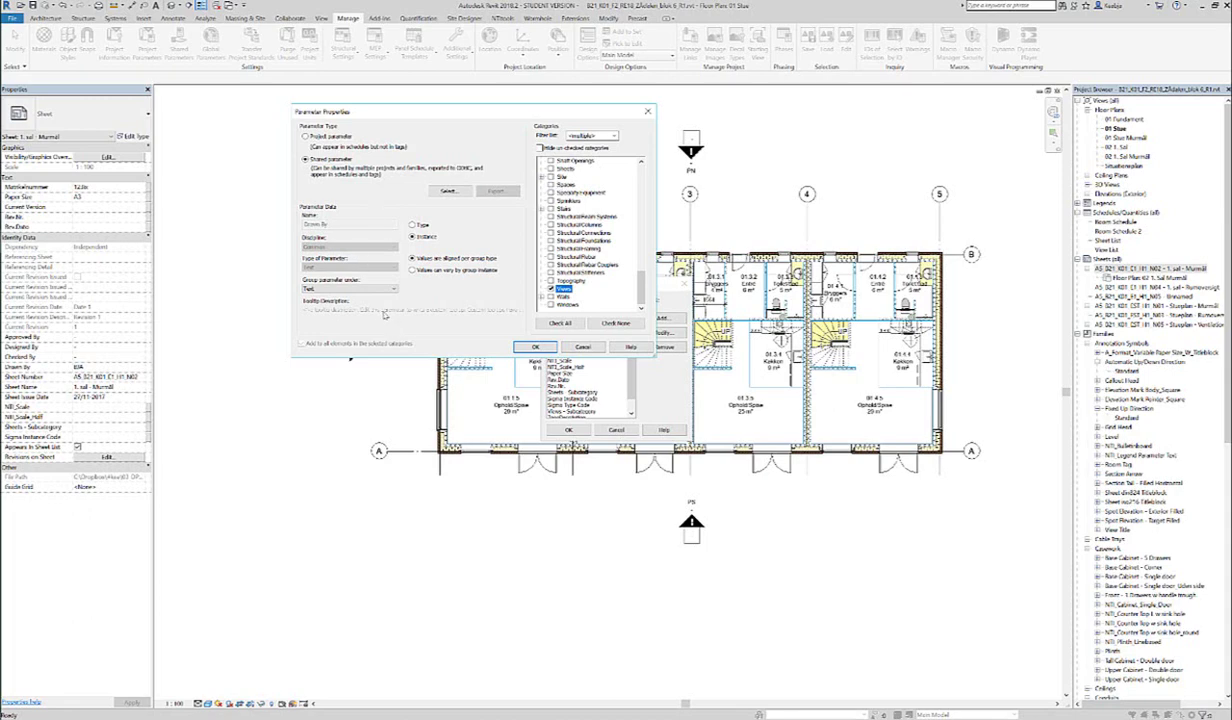
left_click(394, 290)
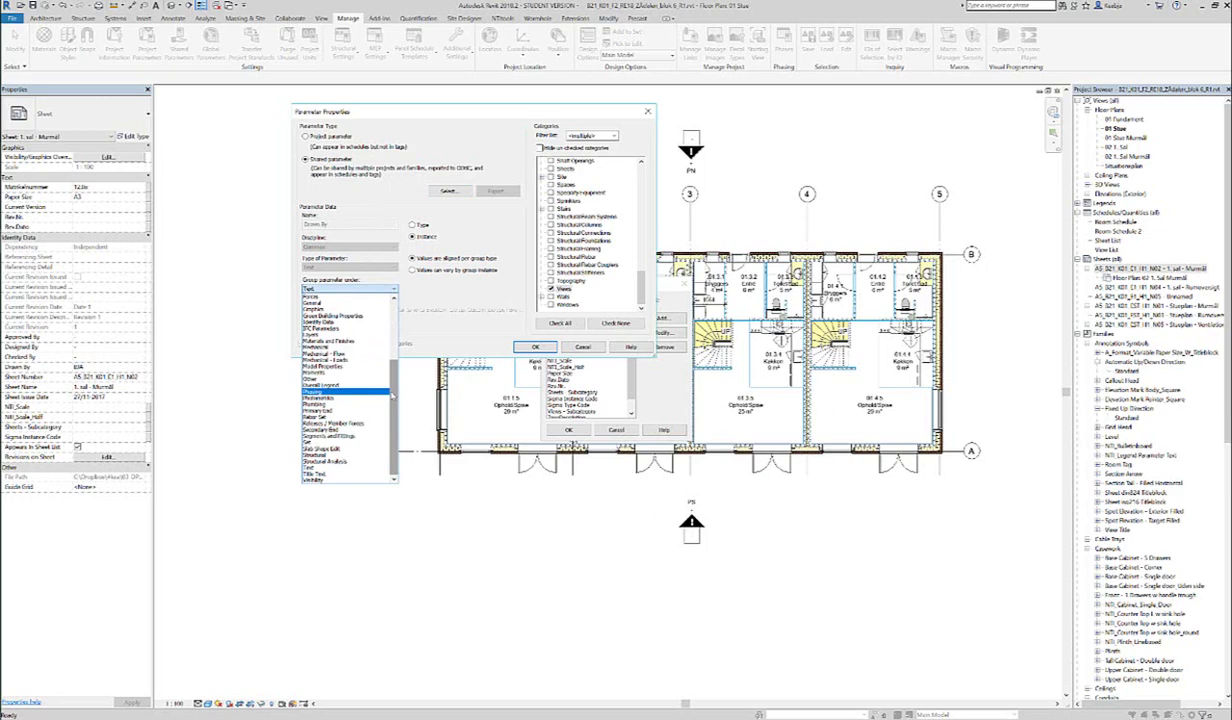
left_click_drag(393, 380, 397, 310)
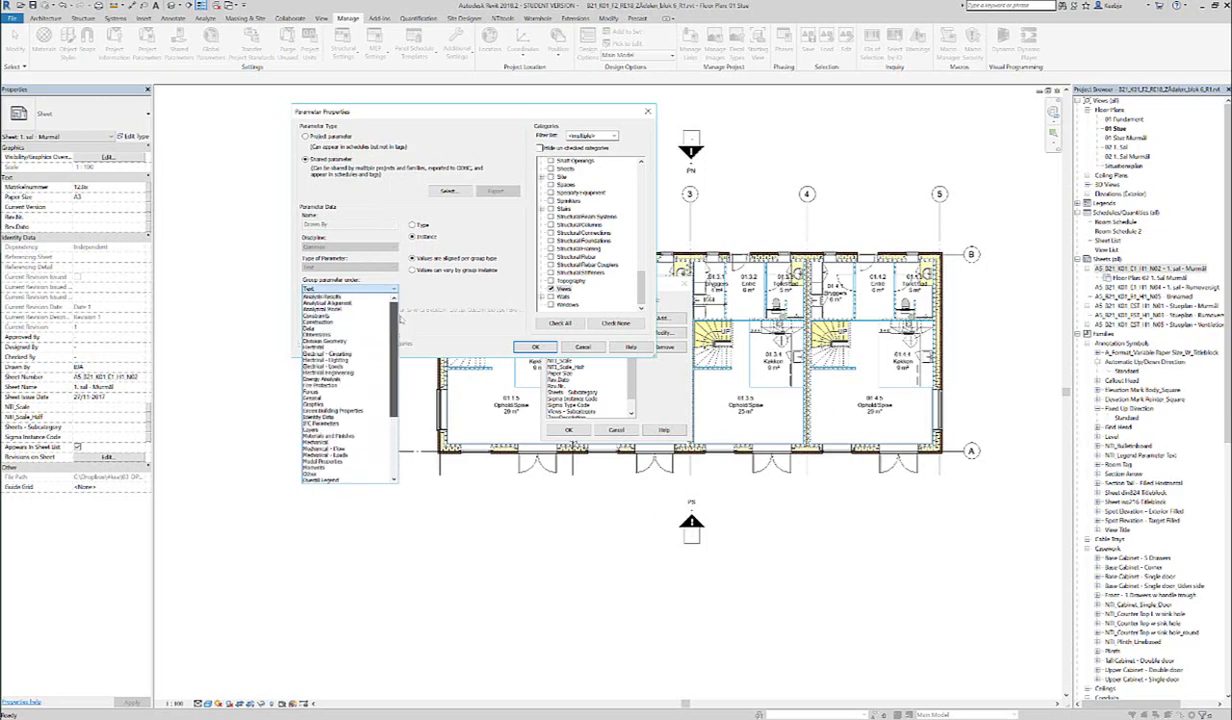
left_click(318, 402)
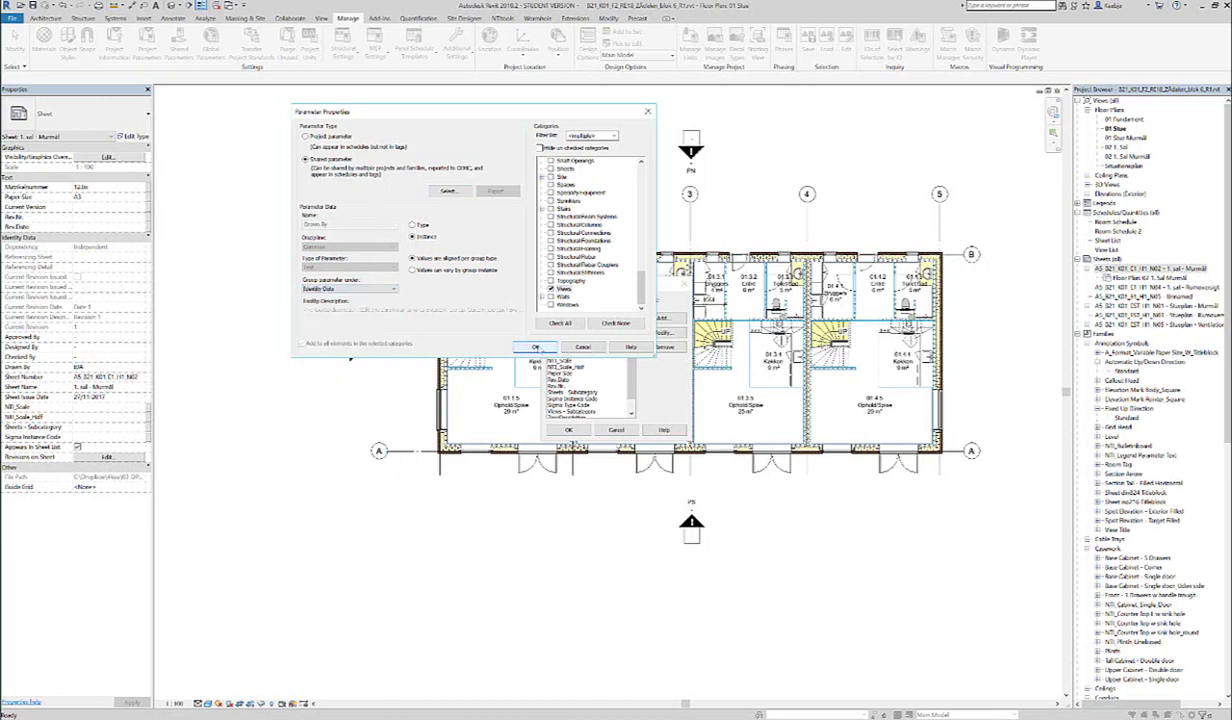
left_click(535, 347)
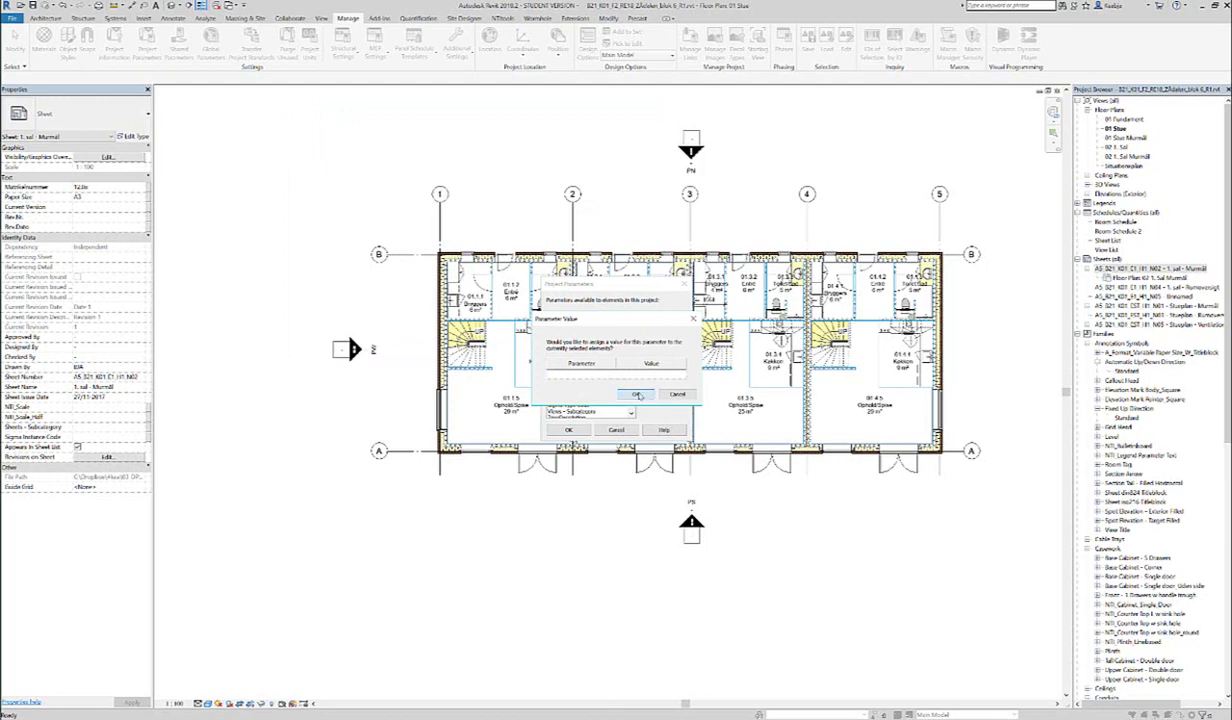
key("Return")
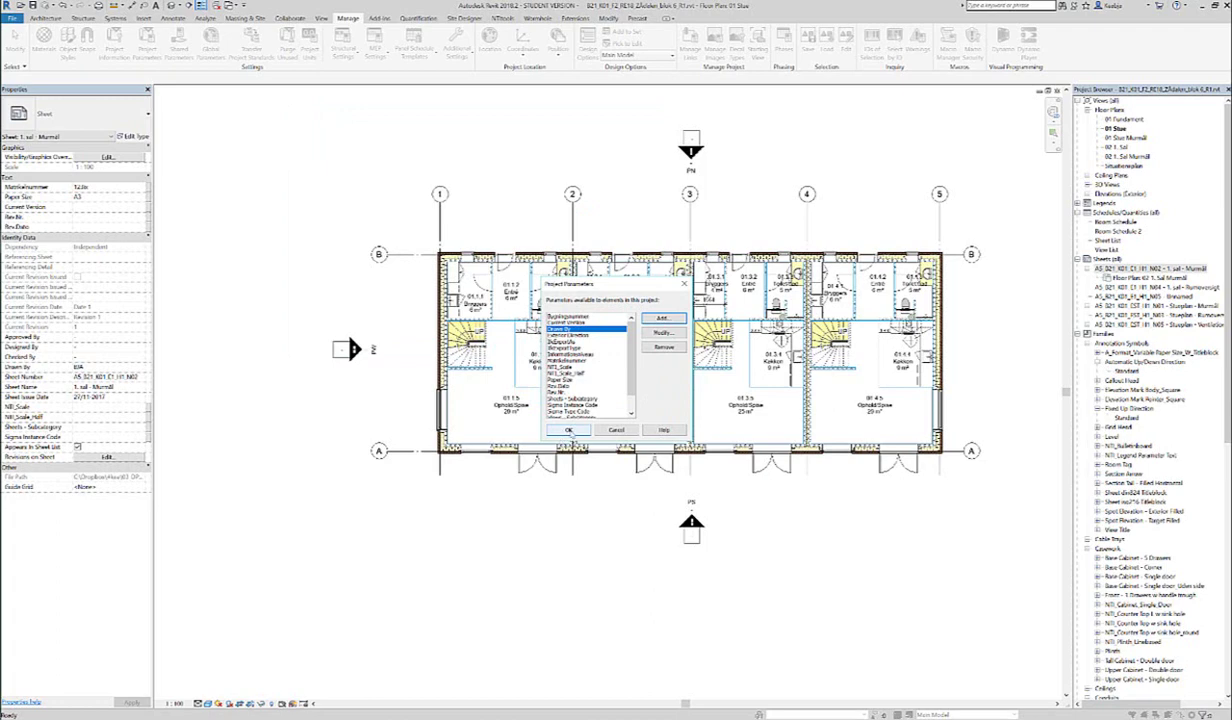
- Enter the drafter's initials as 01 Stue's Drawn By value and open the 02 1. Sal plan
left_click(568, 430)
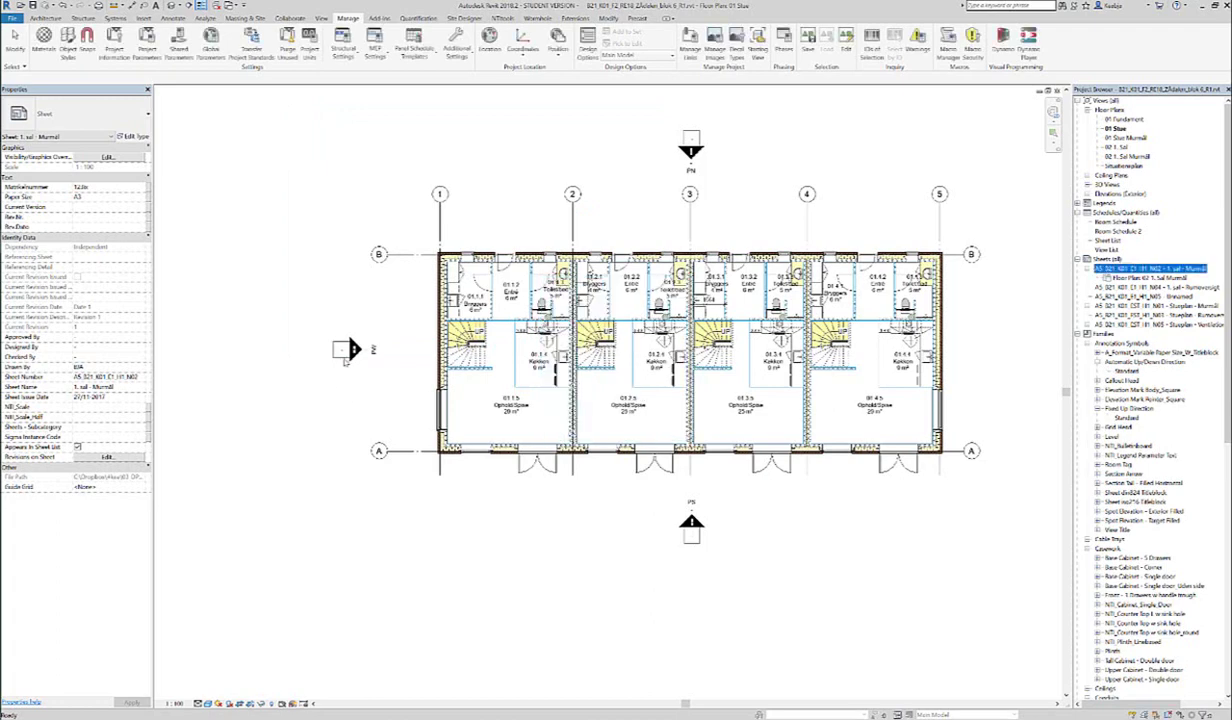
left_click(1112, 129)
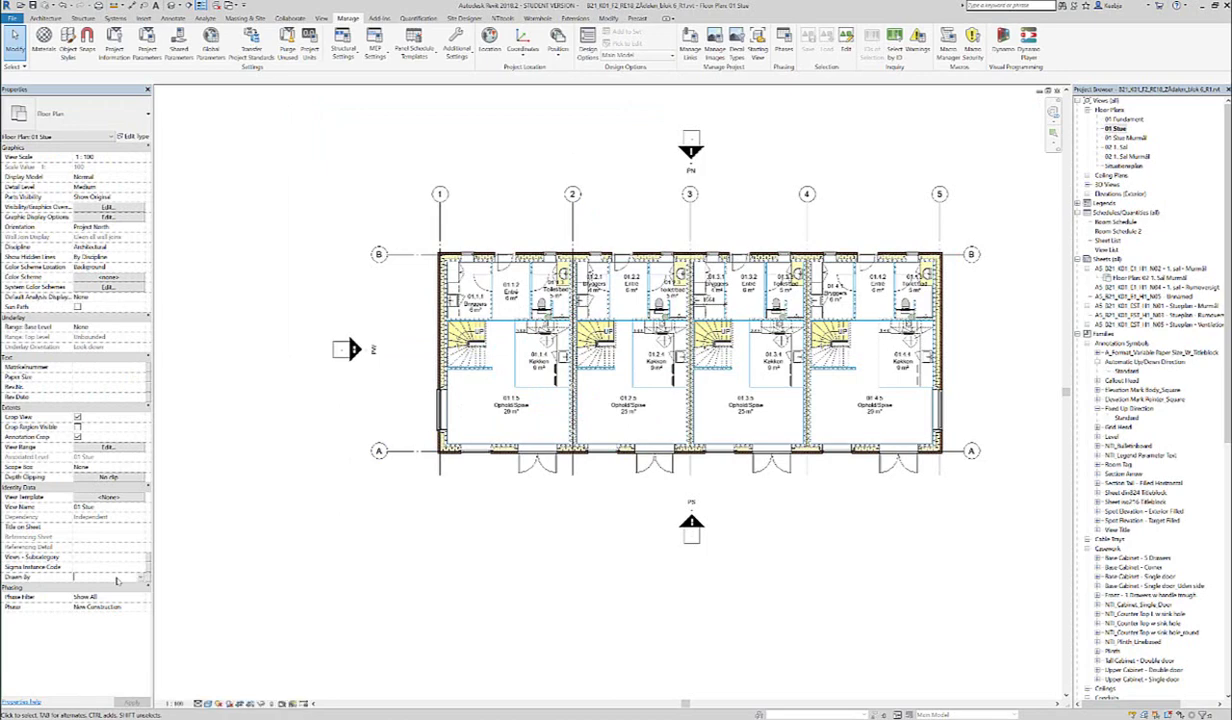
left_click(110, 577)
type("BA")
double_click(1118, 147)
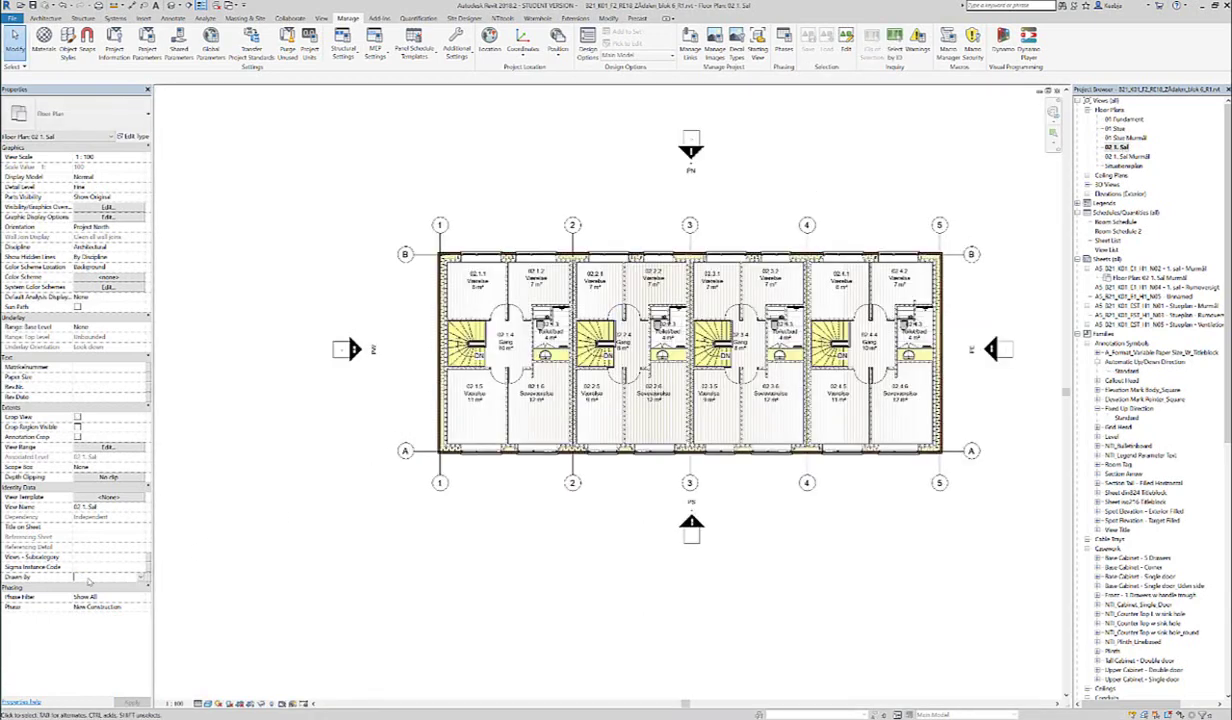
- Give 02 1. Sal the drafter's initials and set both Murmål plans' Drawn By to EA
type("B/A")
key("Return")
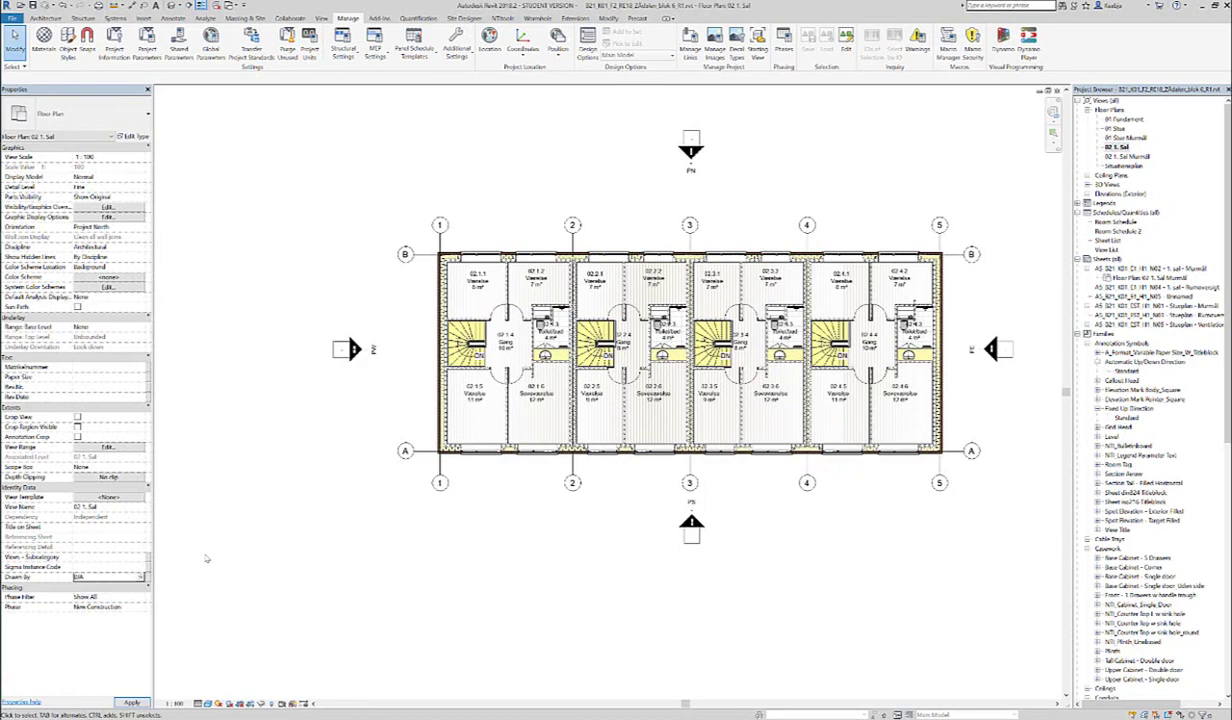
left_click(1125, 137)
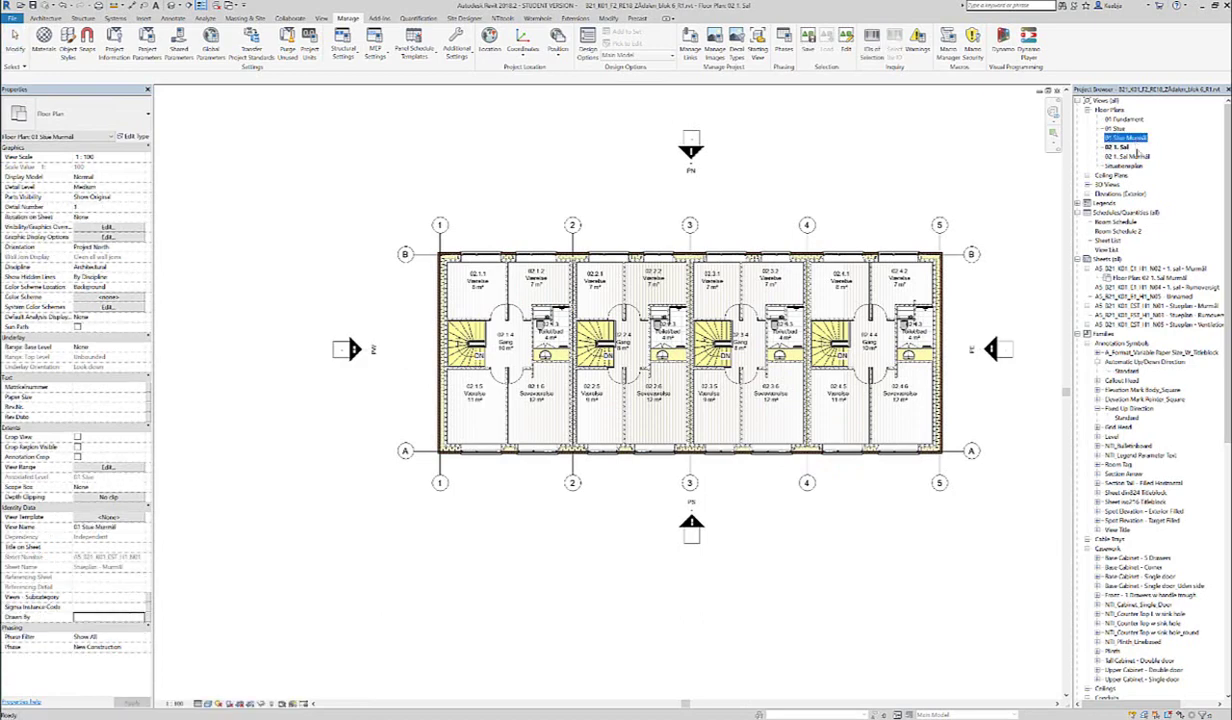
left_click(1138, 158, "ctrl")
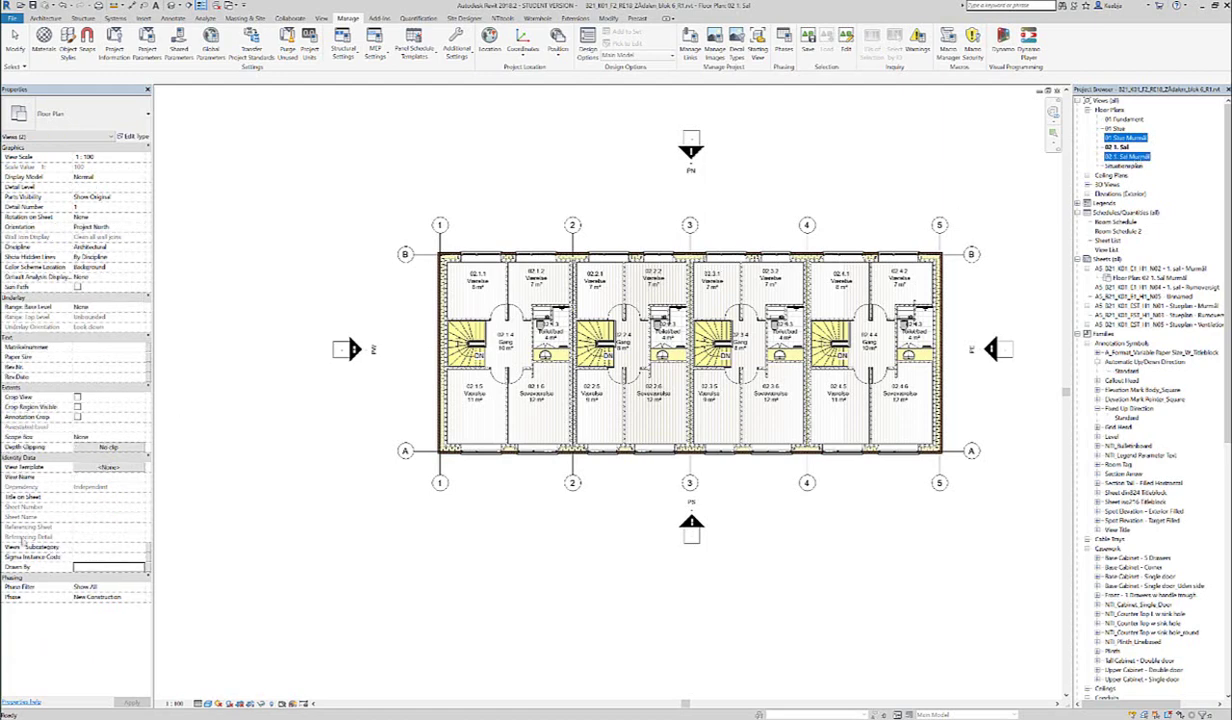
left_click(80, 568)
left_click(140, 566)
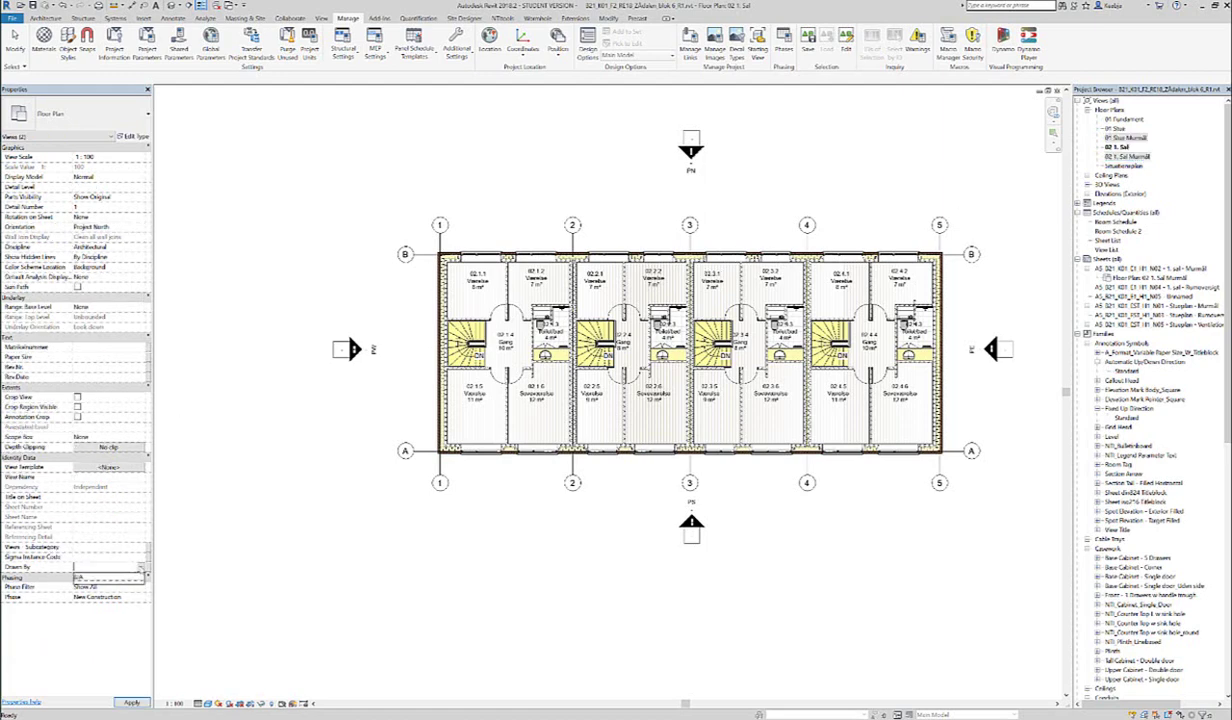
left_click(300, 547)
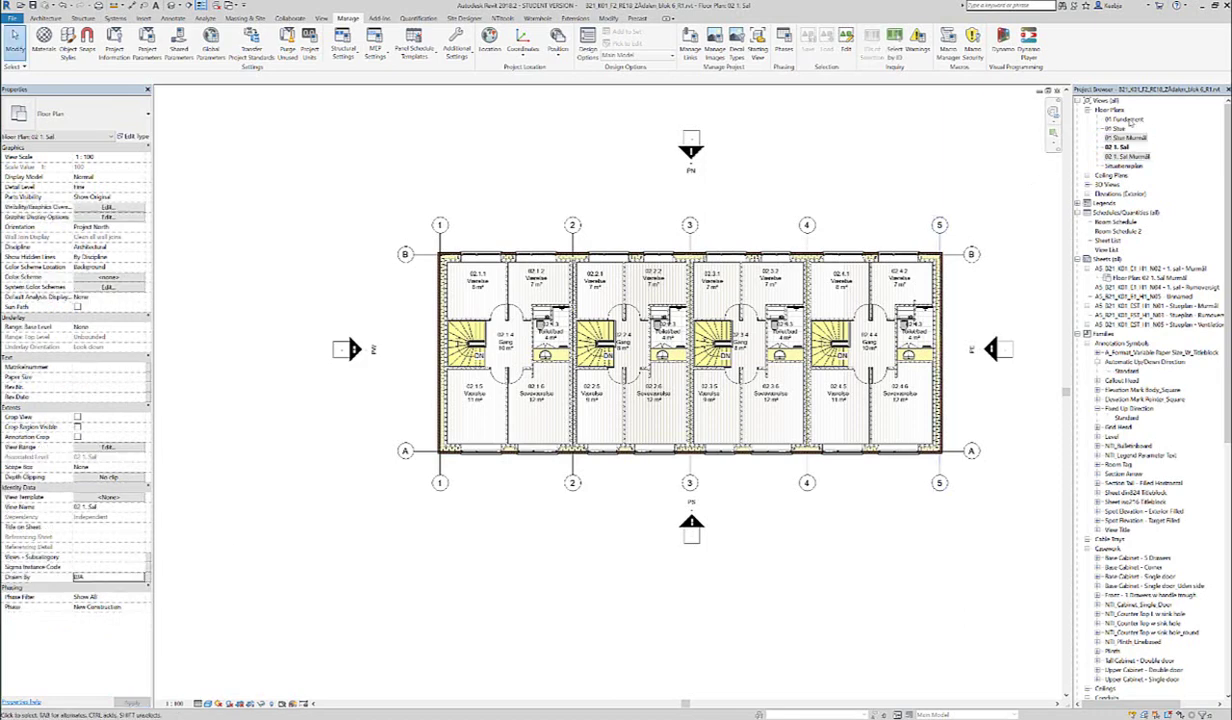
left_click(1125, 119)
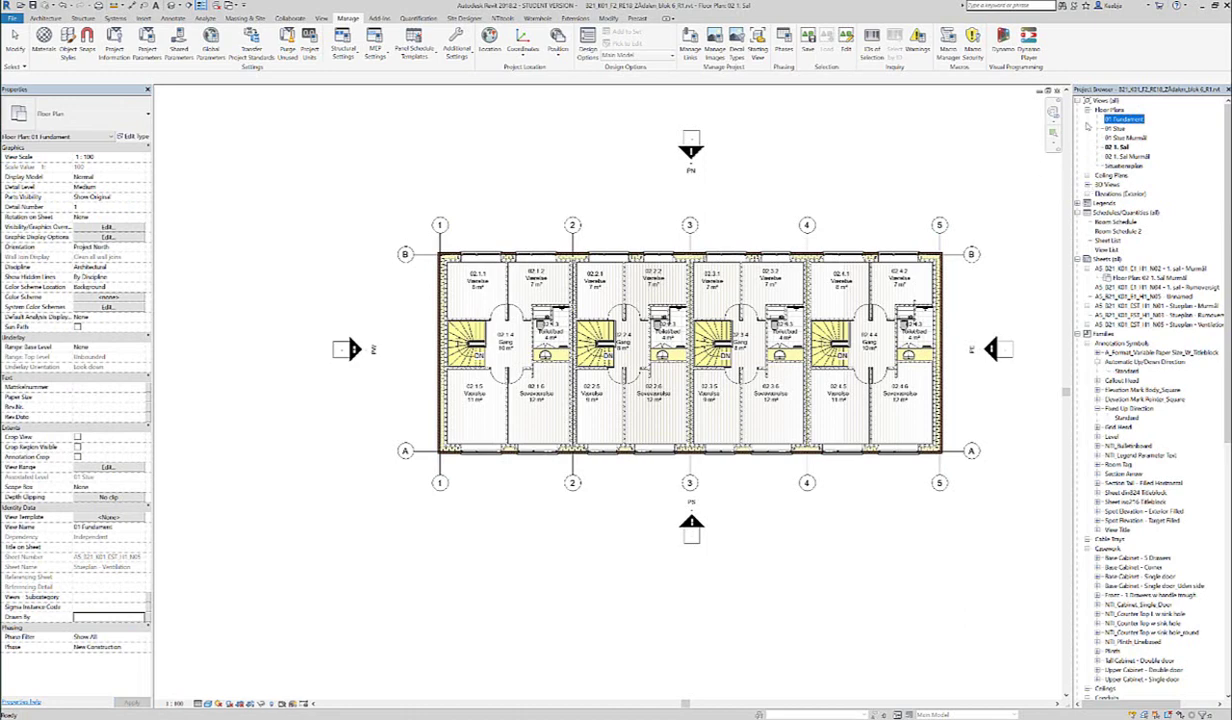
left_click(1104, 101)
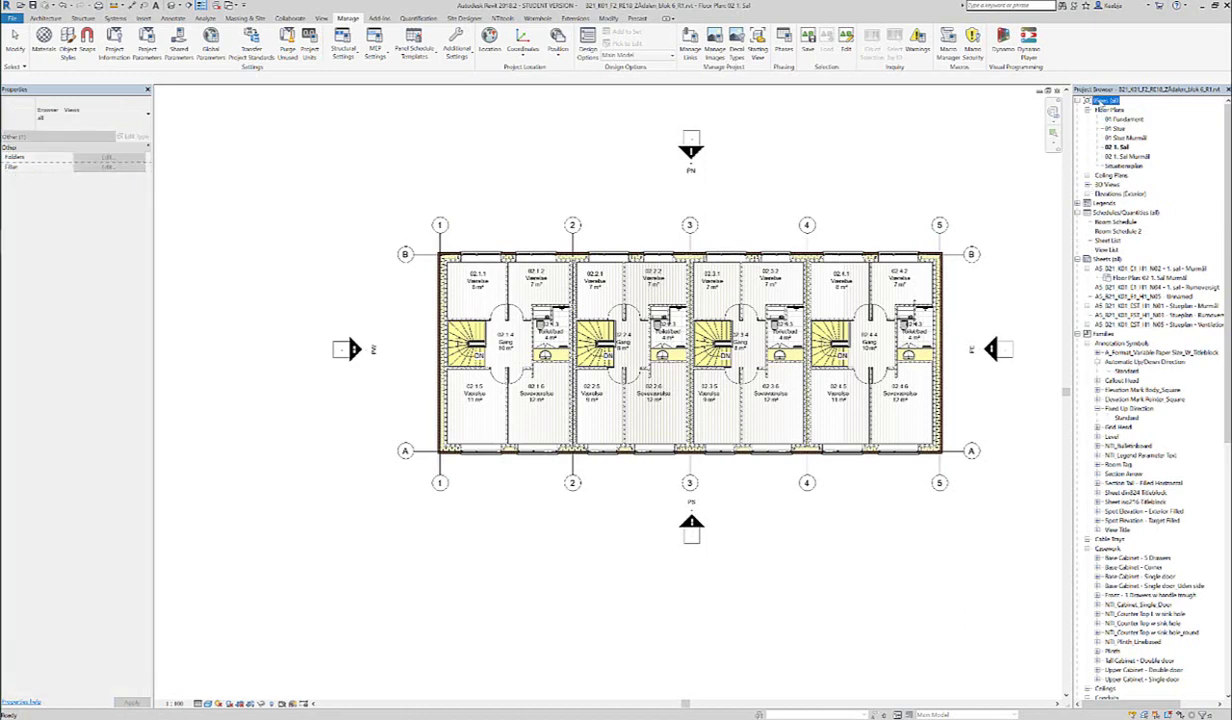
- Create a new views browser organization scheme named 'Drawn By'
right_click(1105, 101)
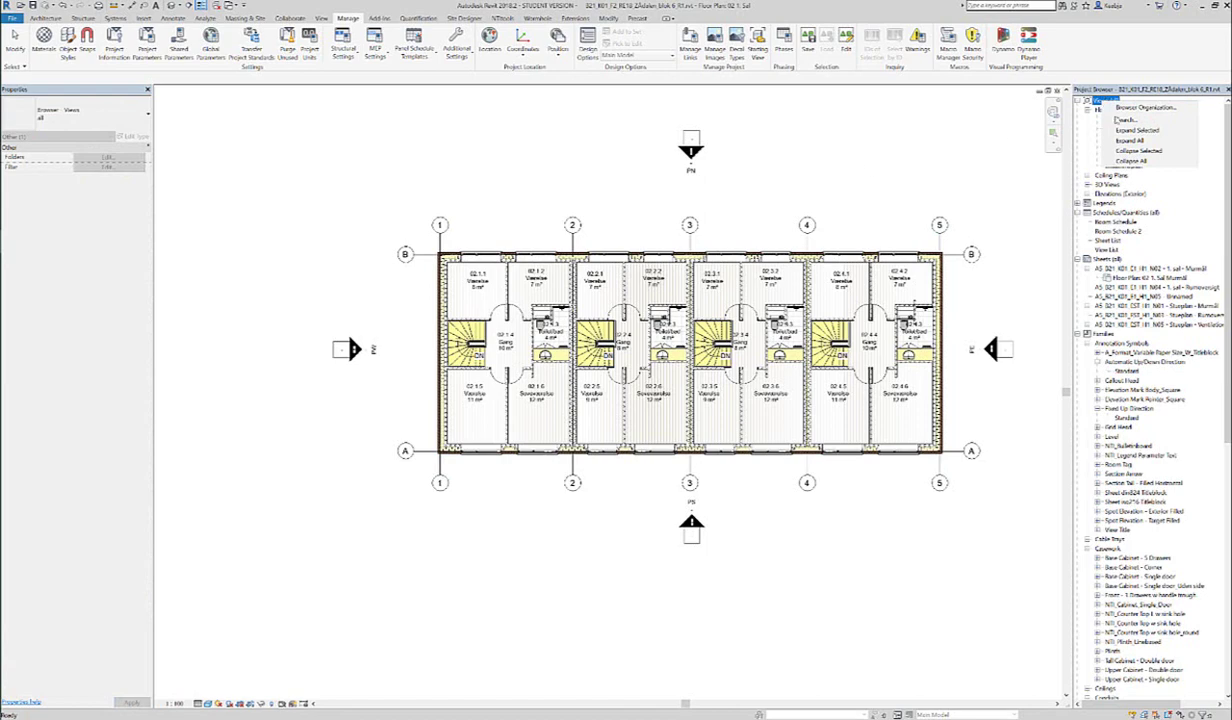
left_click(1145, 107)
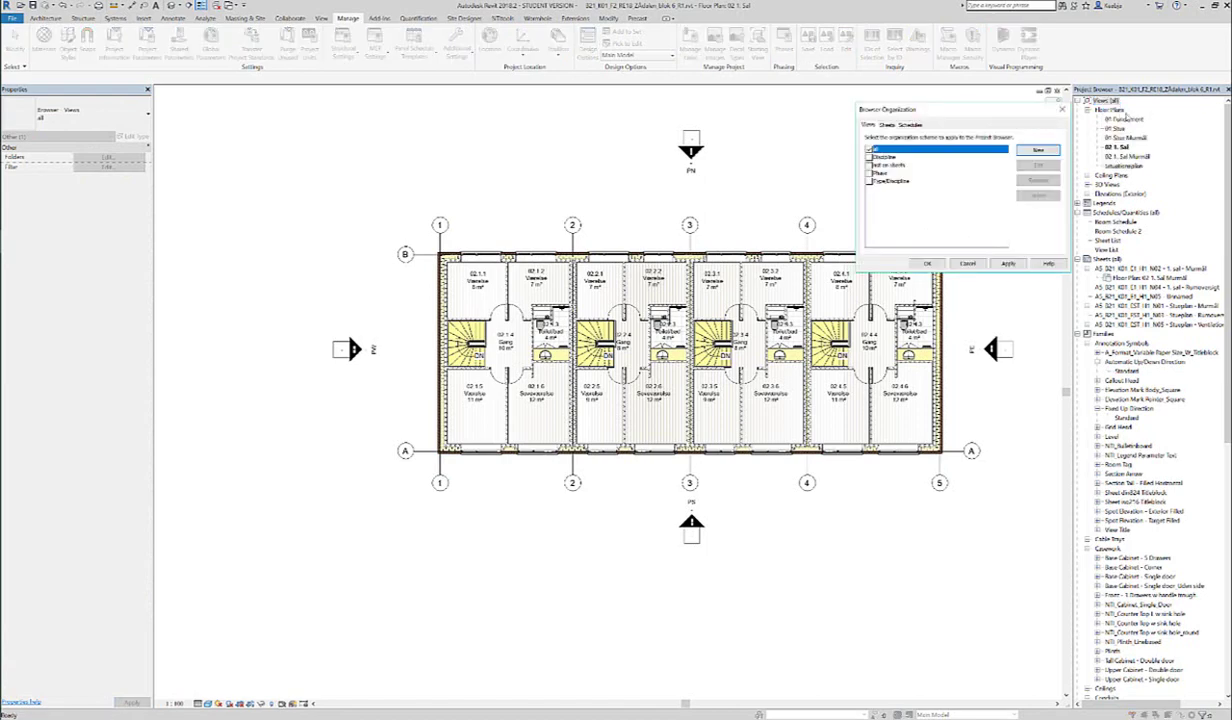
left_click(1039, 150)
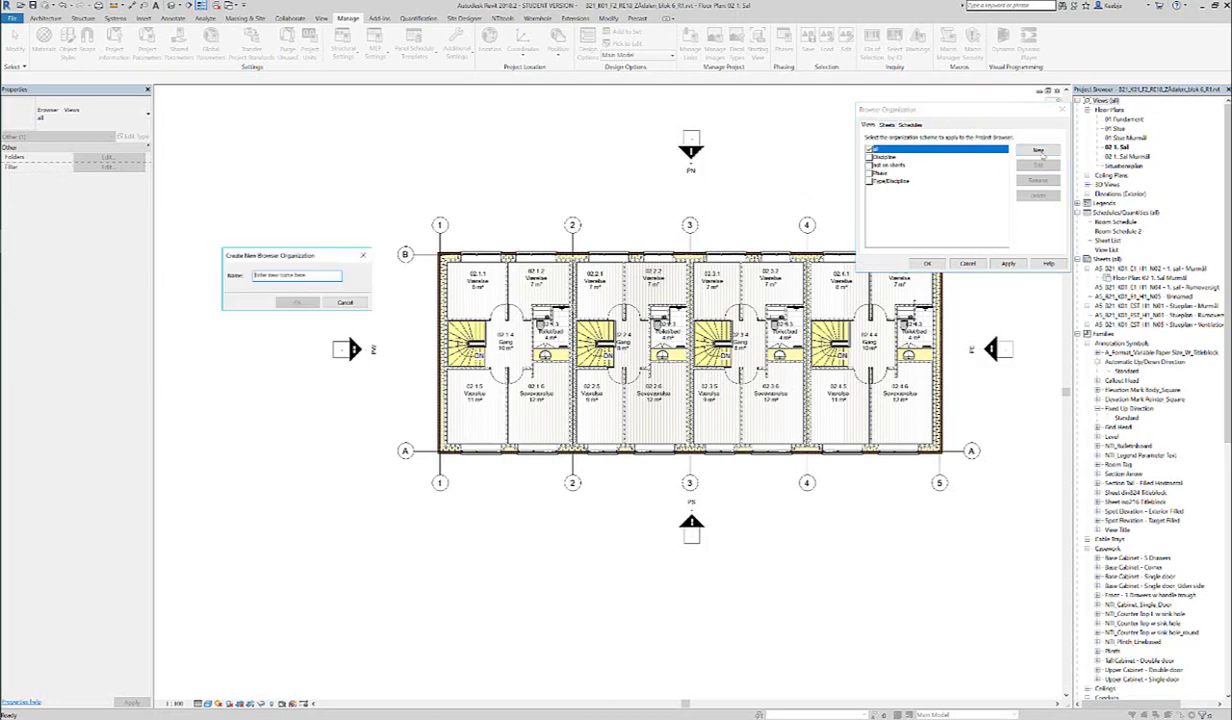
left_click(319, 273)
type("Drawn By")
left_click(297, 302)
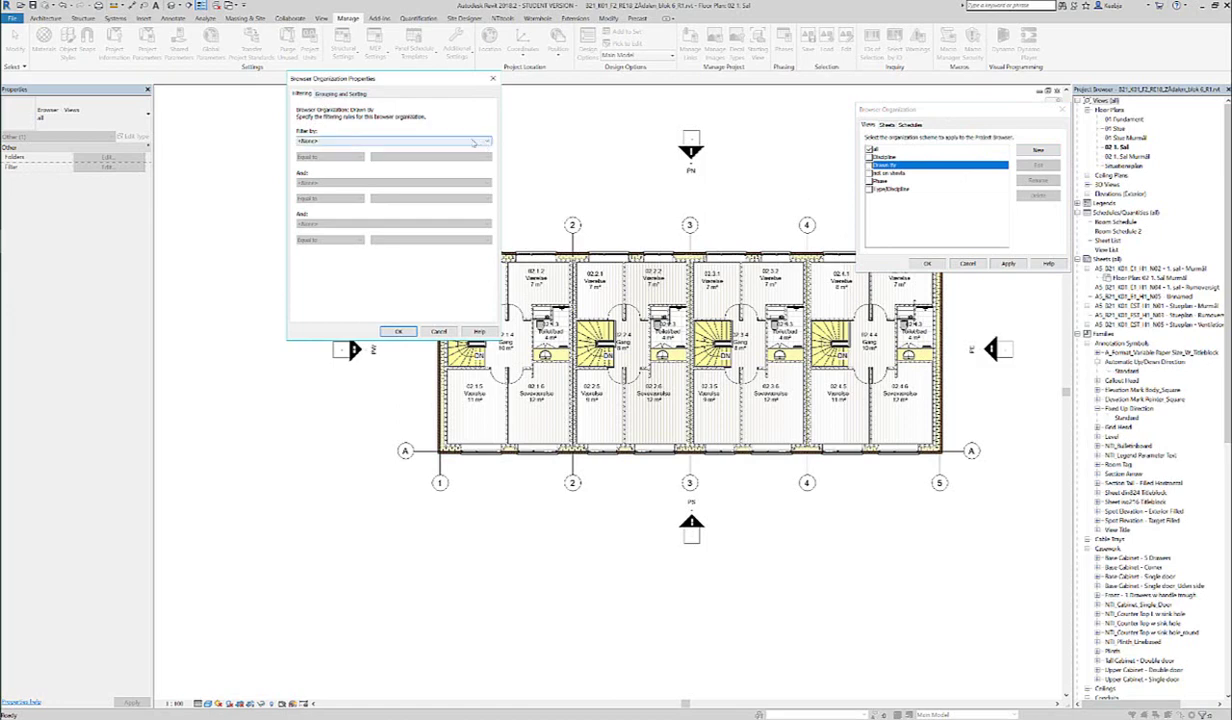
- Group the scheme by Drawn By, then Family and Type, and make it the active browser scheme
left_click(340, 93)
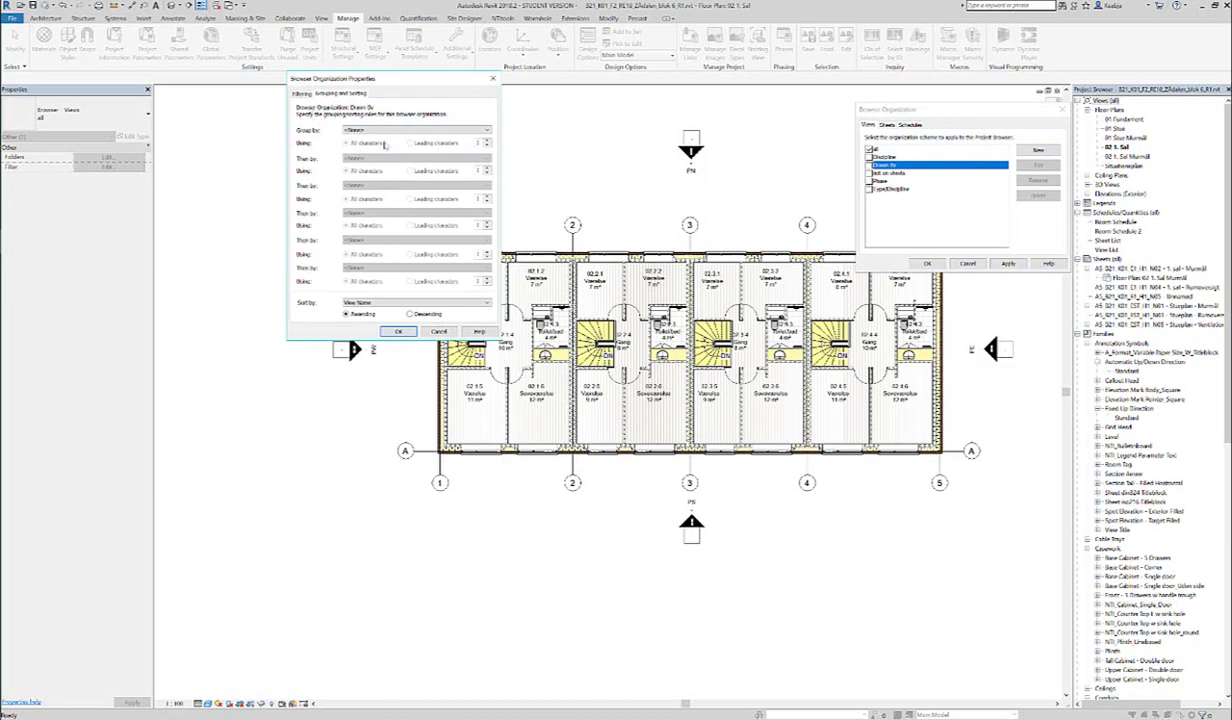
left_click(486, 134)
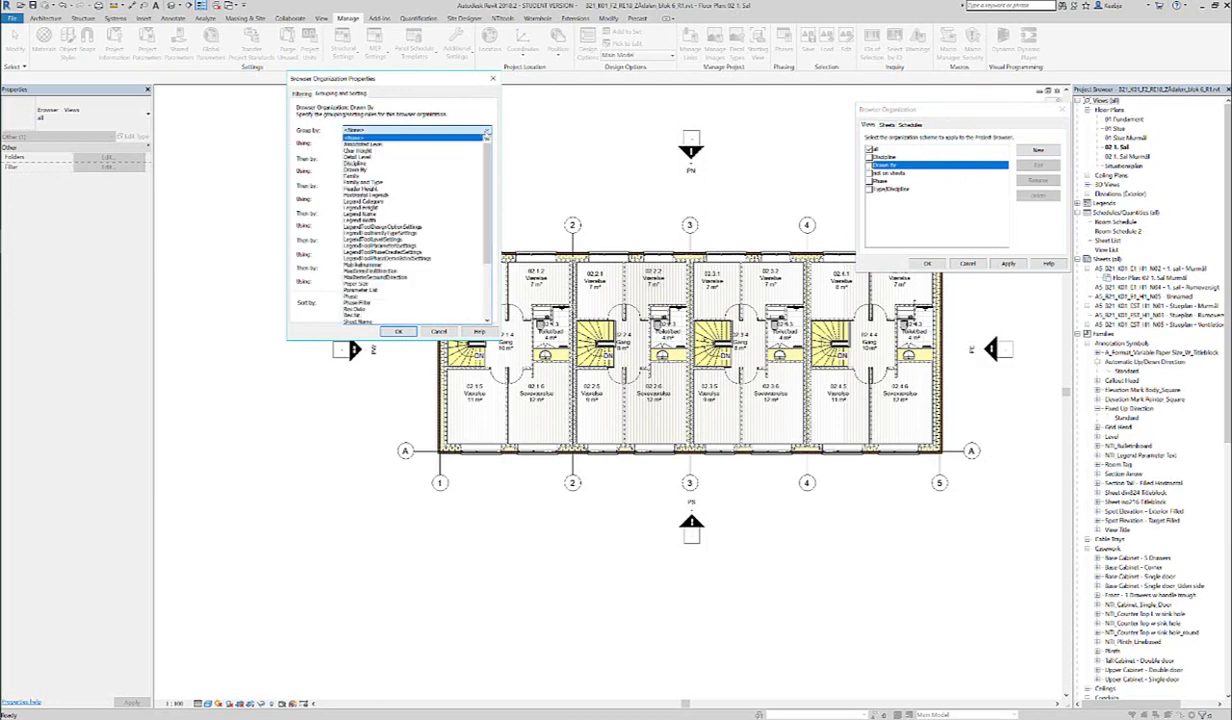
scroll(474, 233, "down", 5)
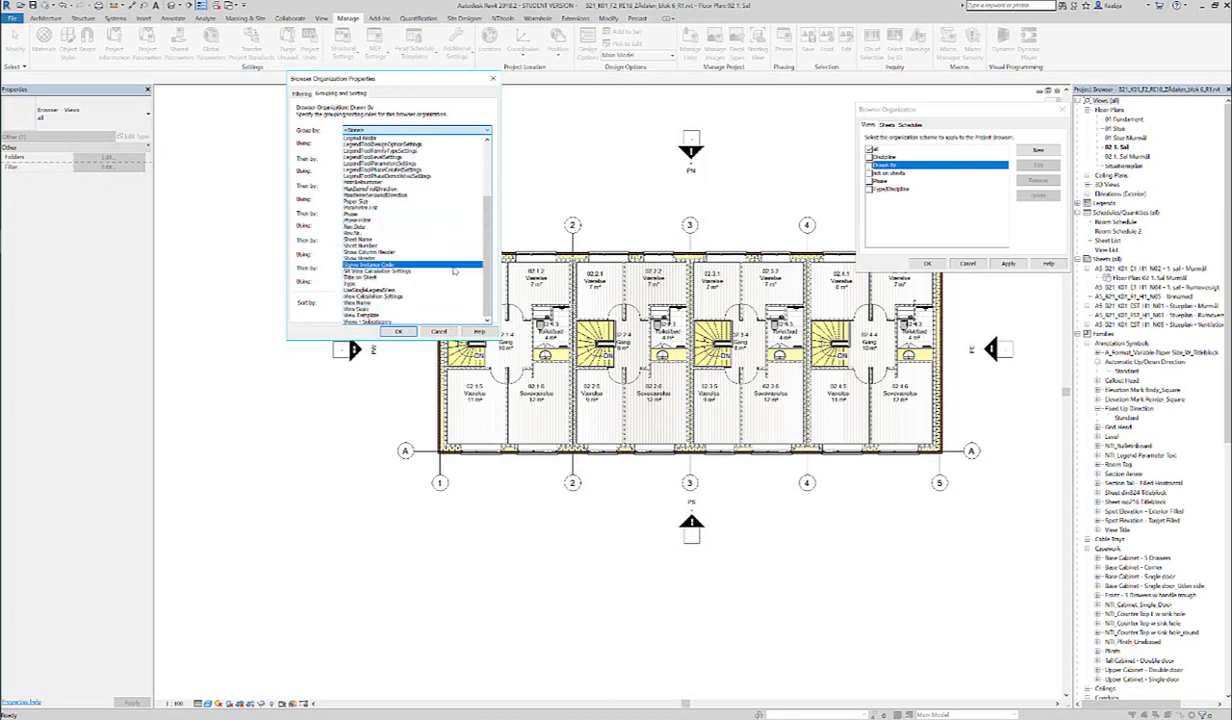
scroll(446, 263, "up", 5)
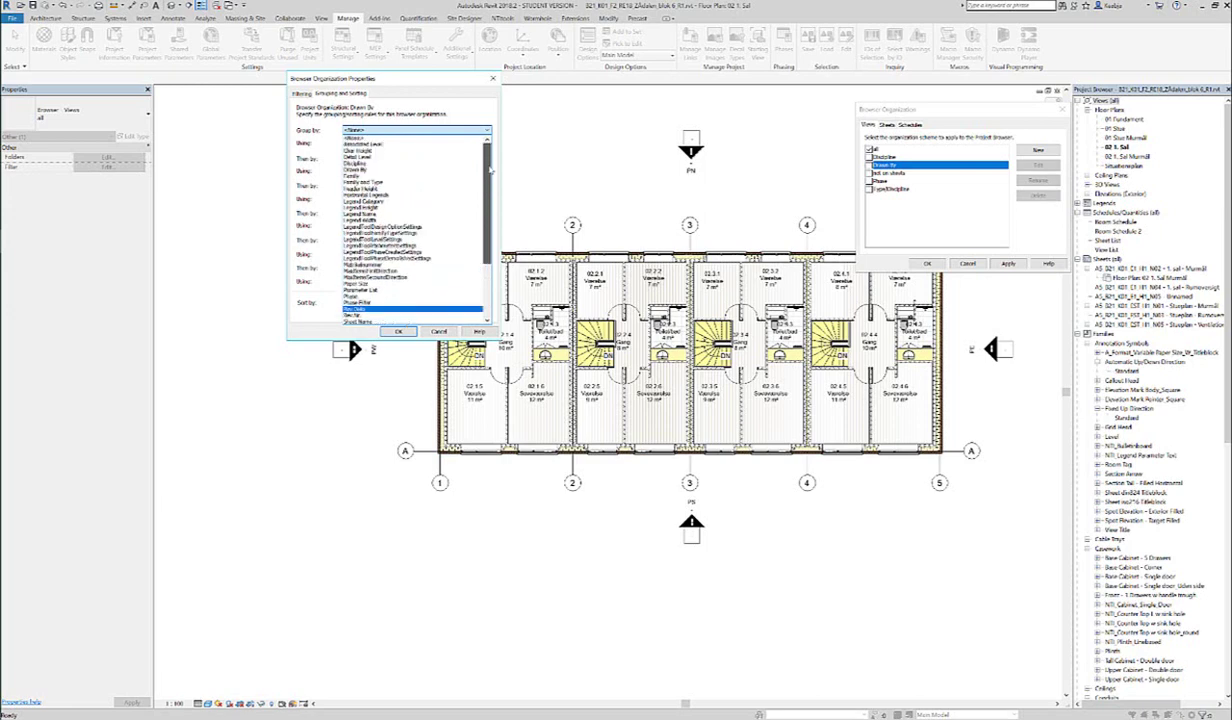
left_click(360, 169)
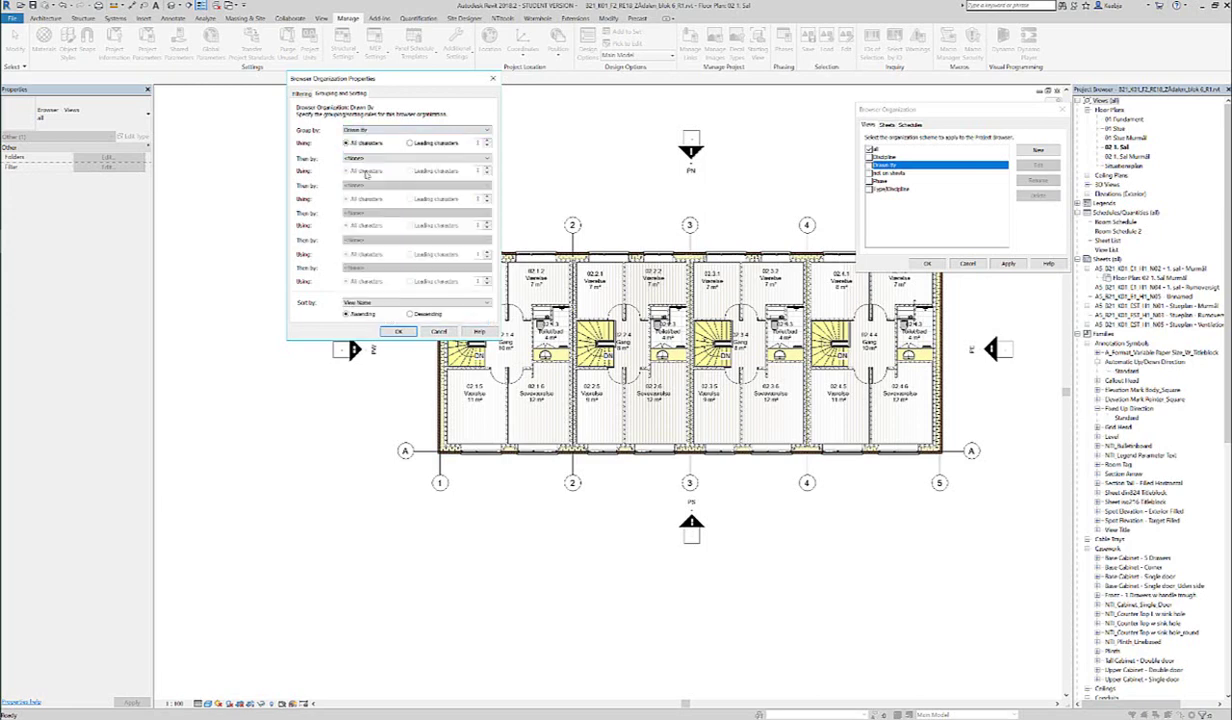
left_click(470, 157)
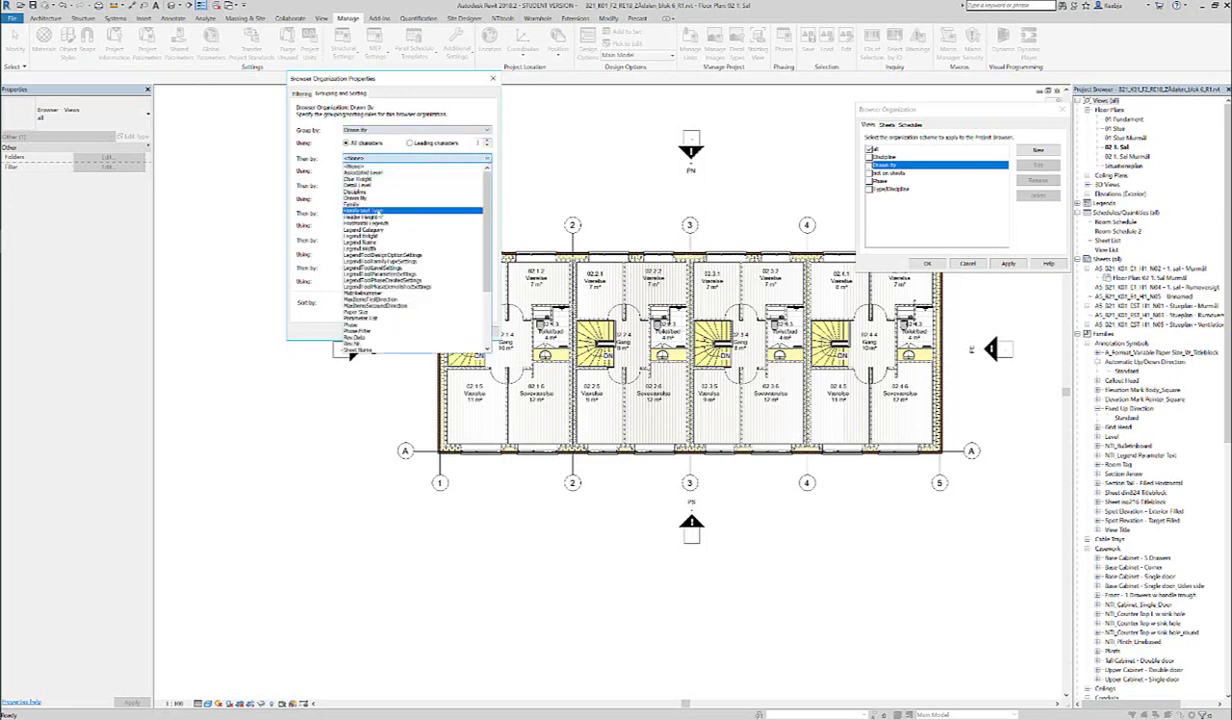
left_click(365, 210)
left_click(396, 330)
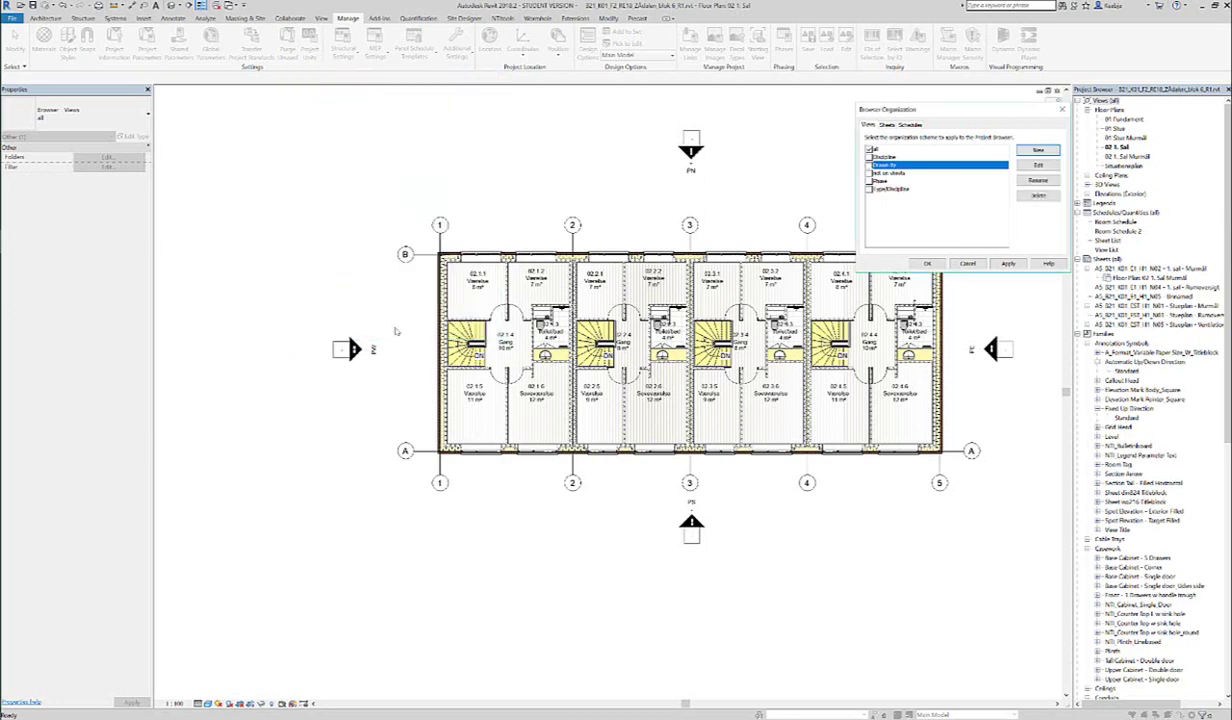
left_click(869, 165)
left_click(927, 263)
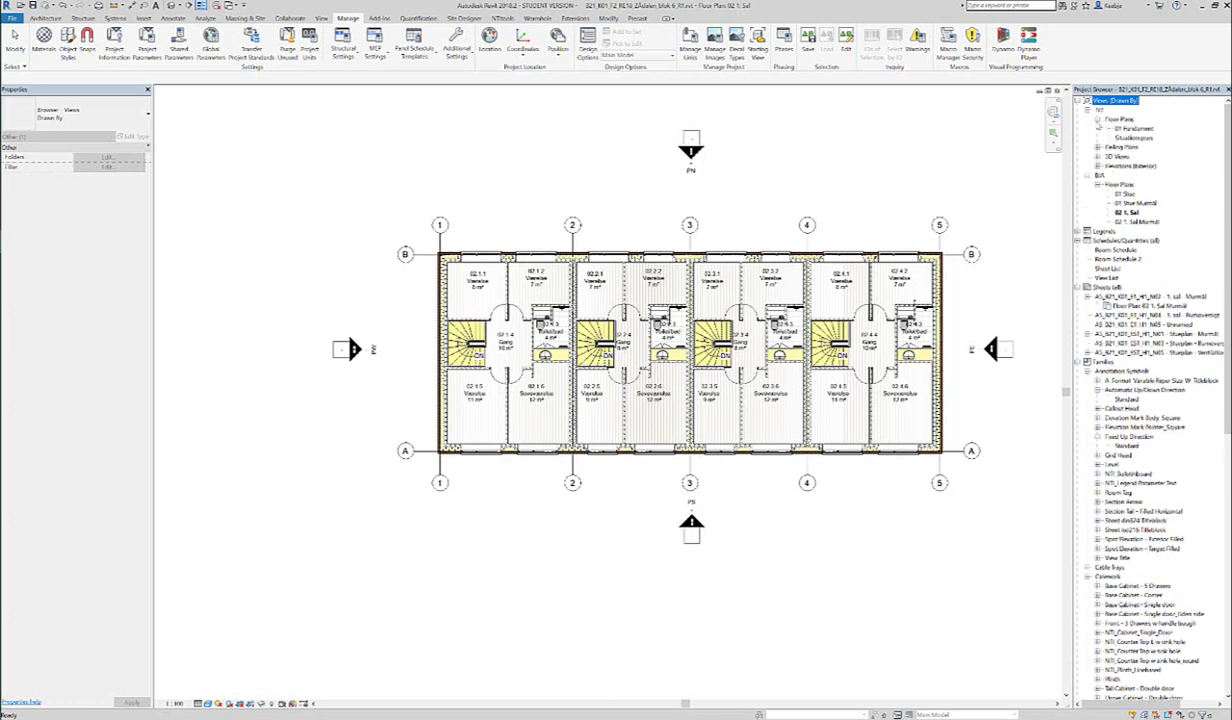
- Set Drawn By initials for both 01 Fundament and Situationsplan
left_click(1128, 129)
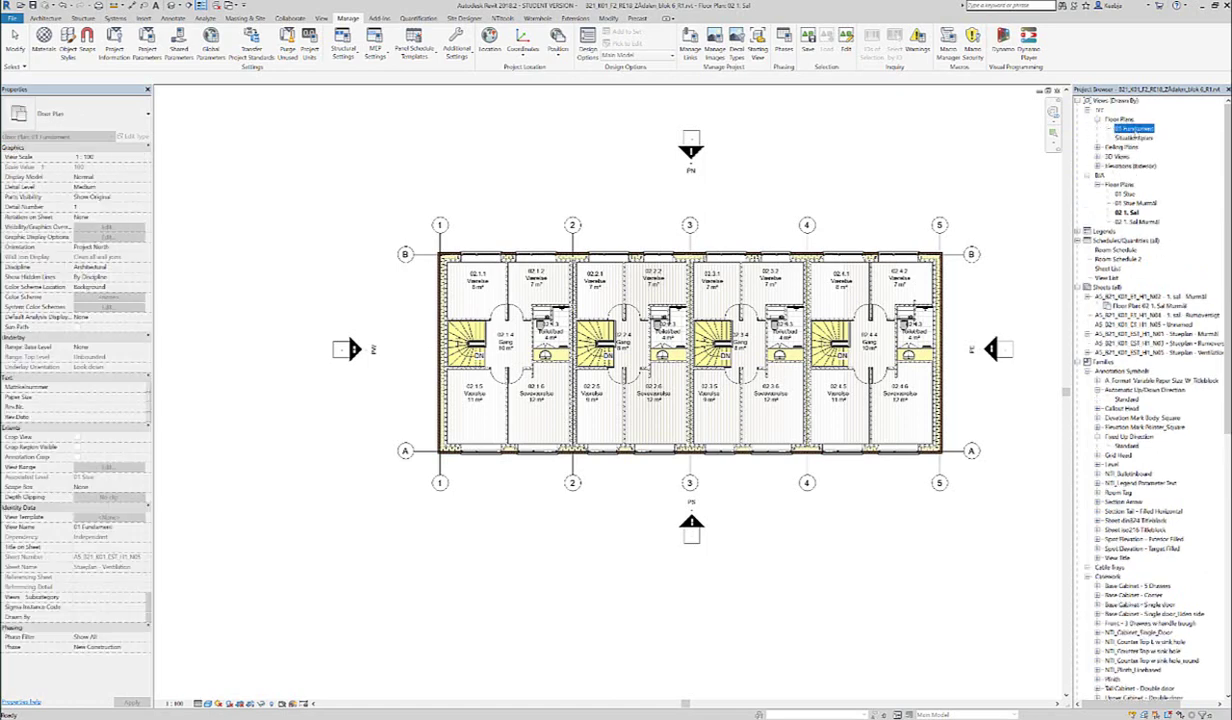
left_click(1135, 137, "ctrl")
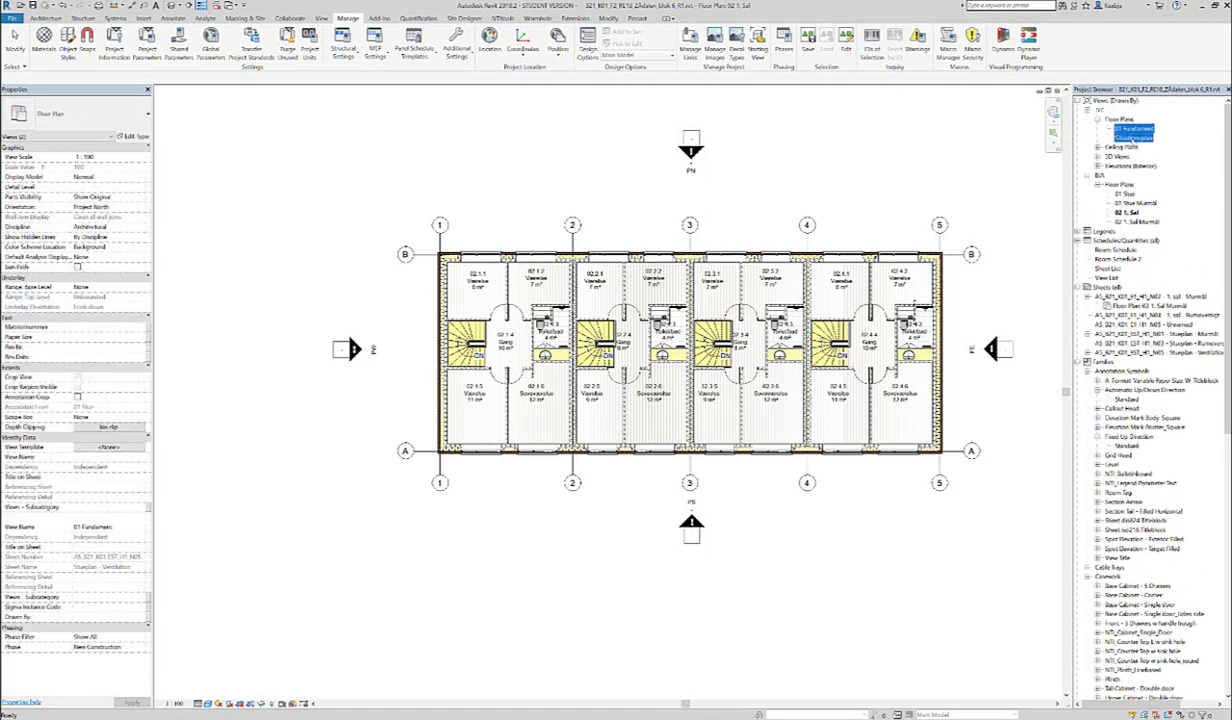
left_click(79, 527)
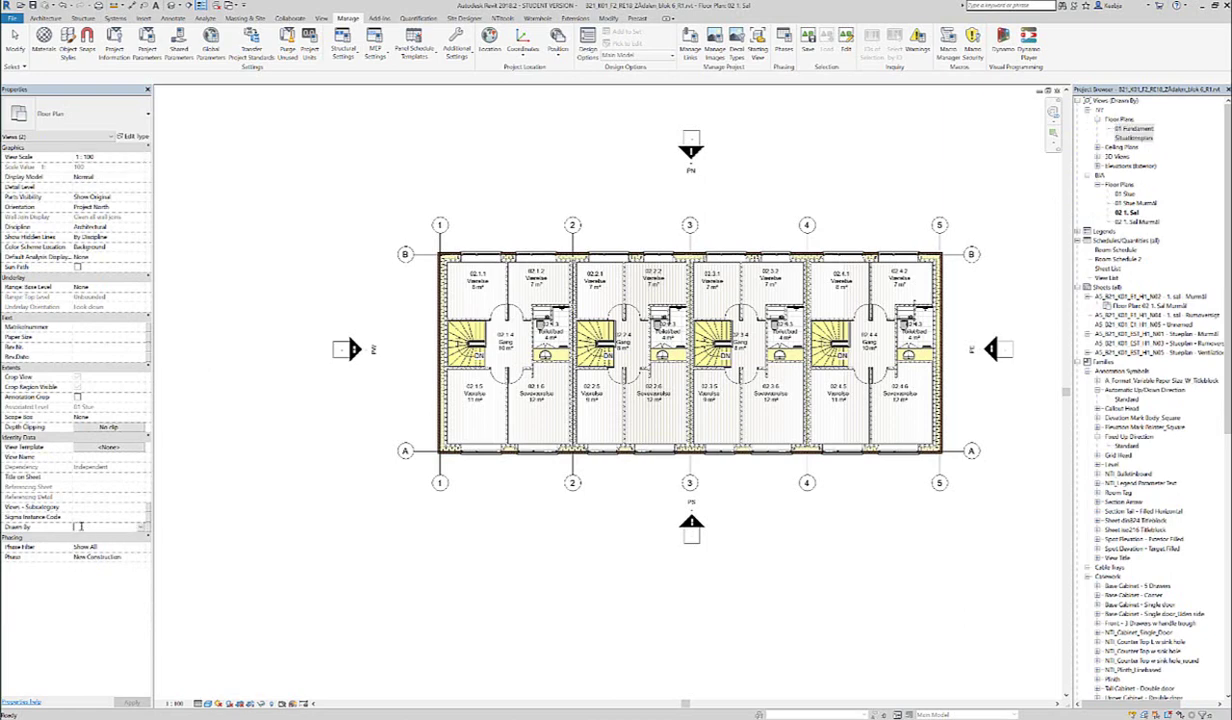
type("NTN")
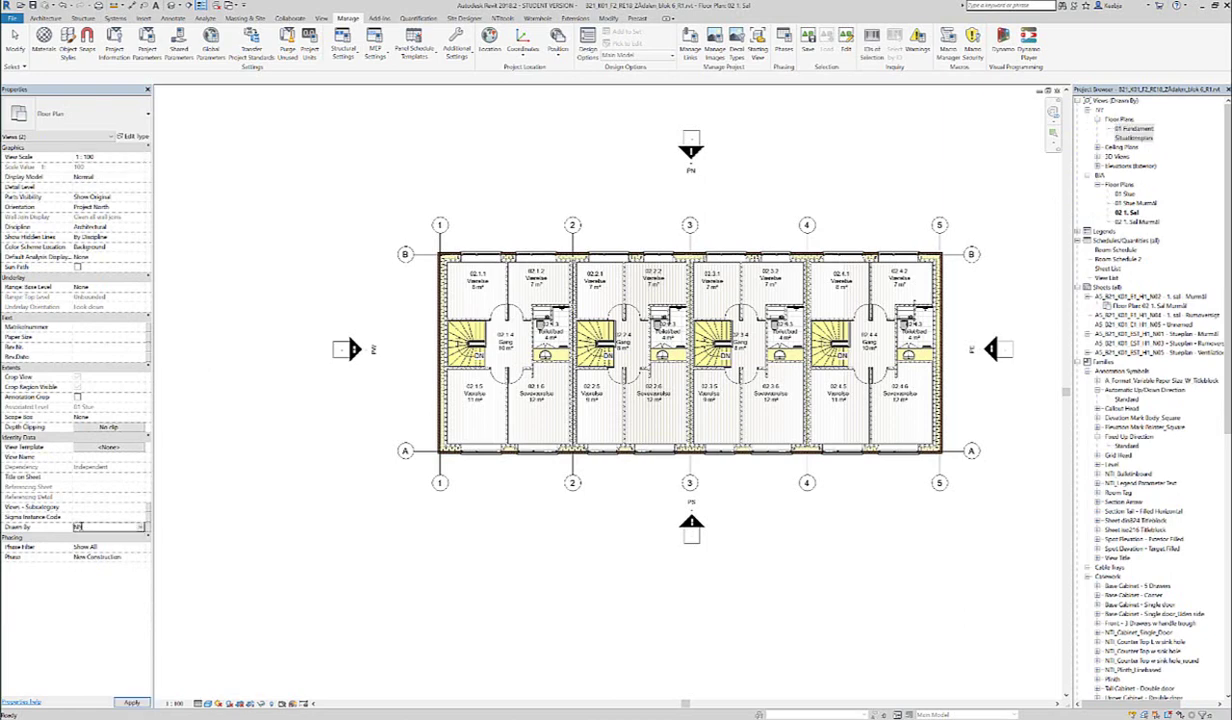
key("Return")
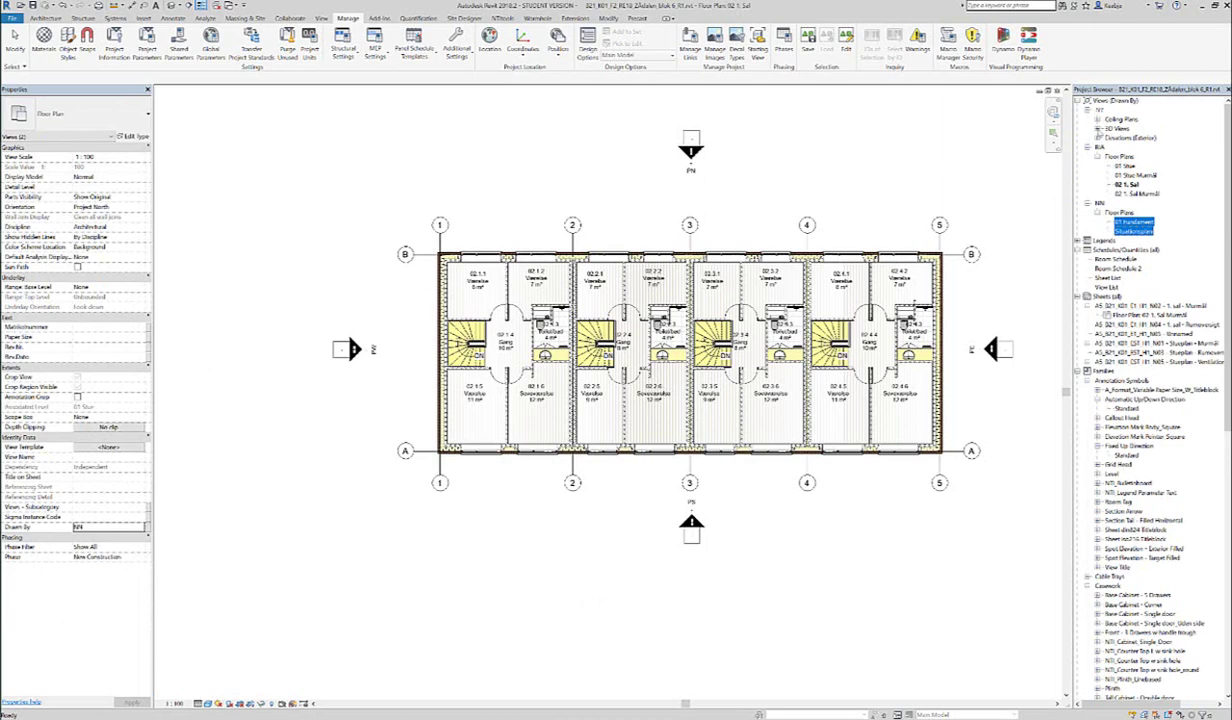
- Enter Drawn By initials for the 3D view
left_click(1098, 128)
left_click(1124, 137)
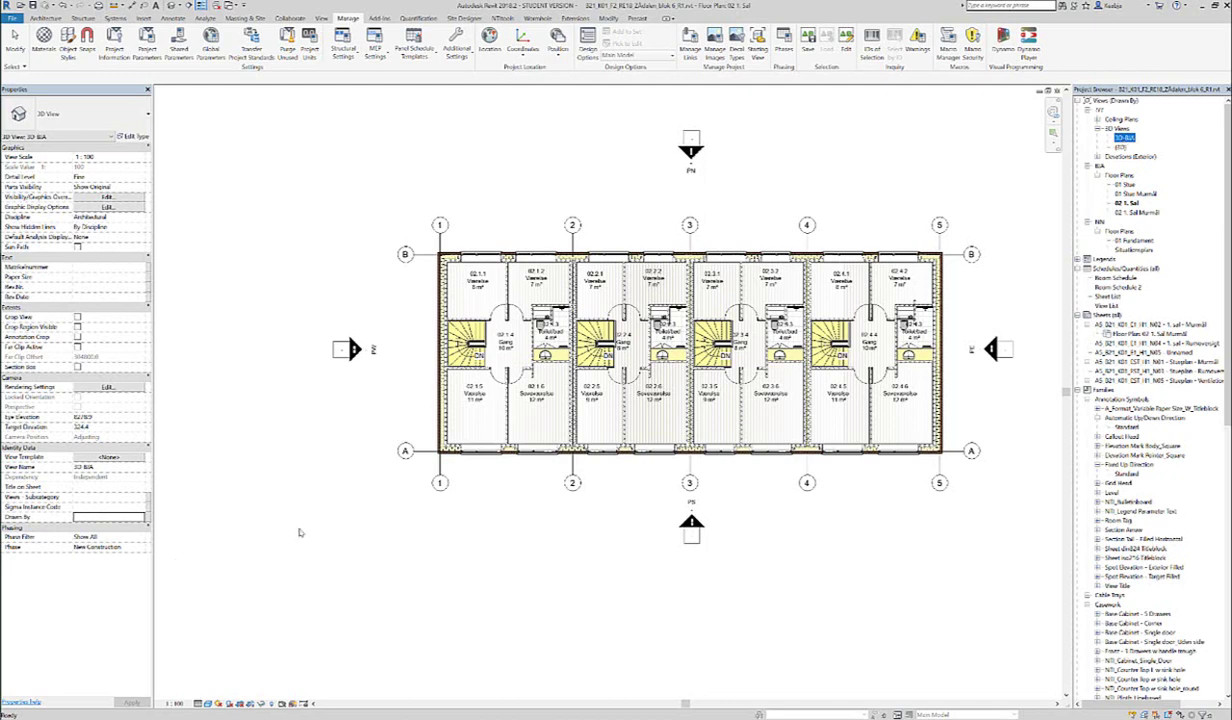
left_click(82, 518)
type("BIA")
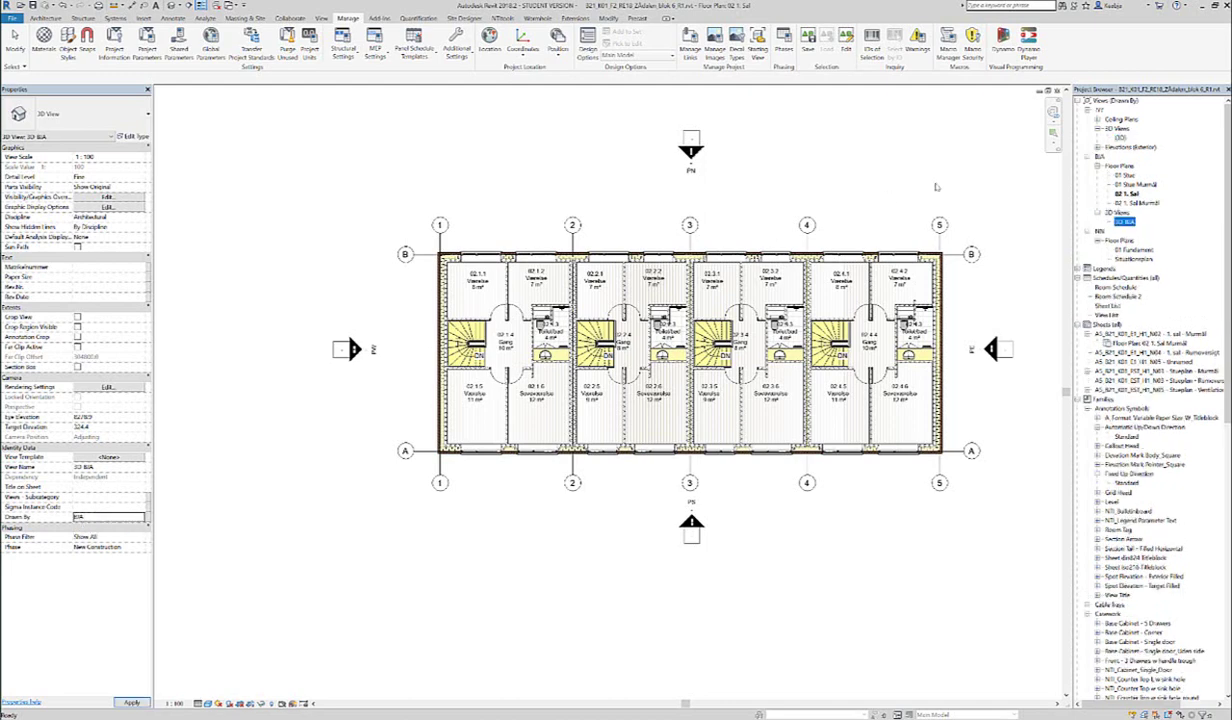
- Apply the 'not on sheets' browser scheme and expand Floor Plans to see the unplaced views
double_click(1110, 101)
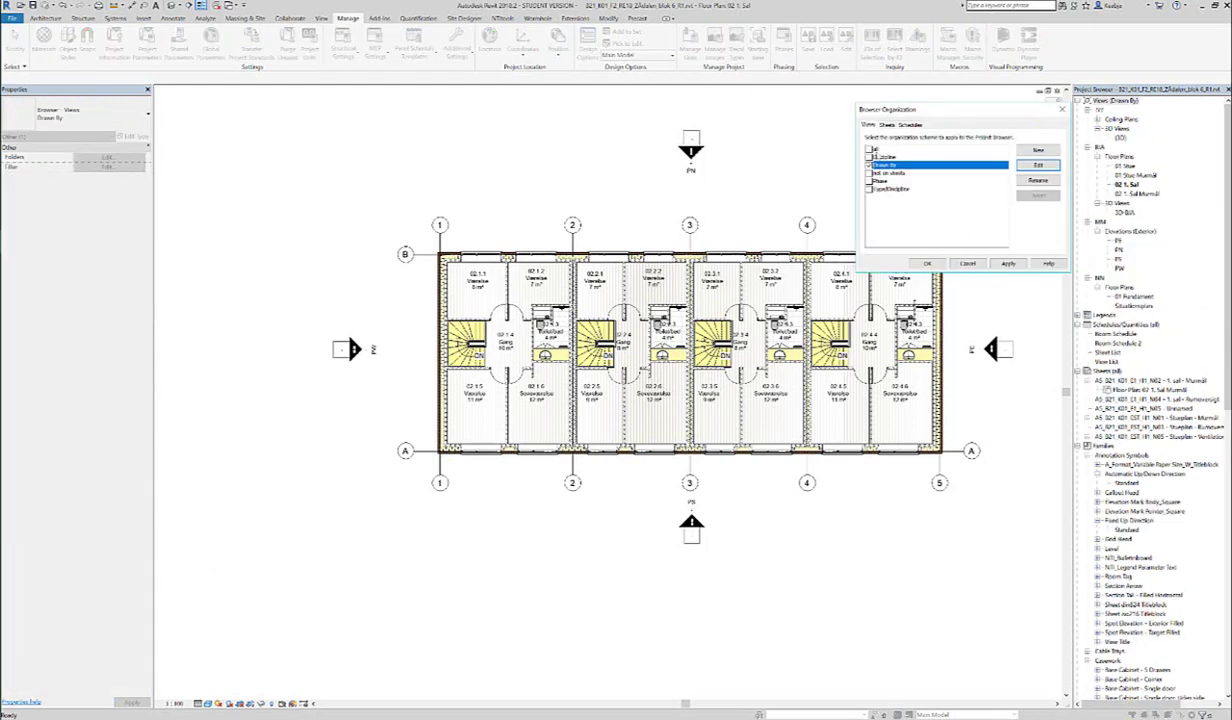
left_click(868, 173)
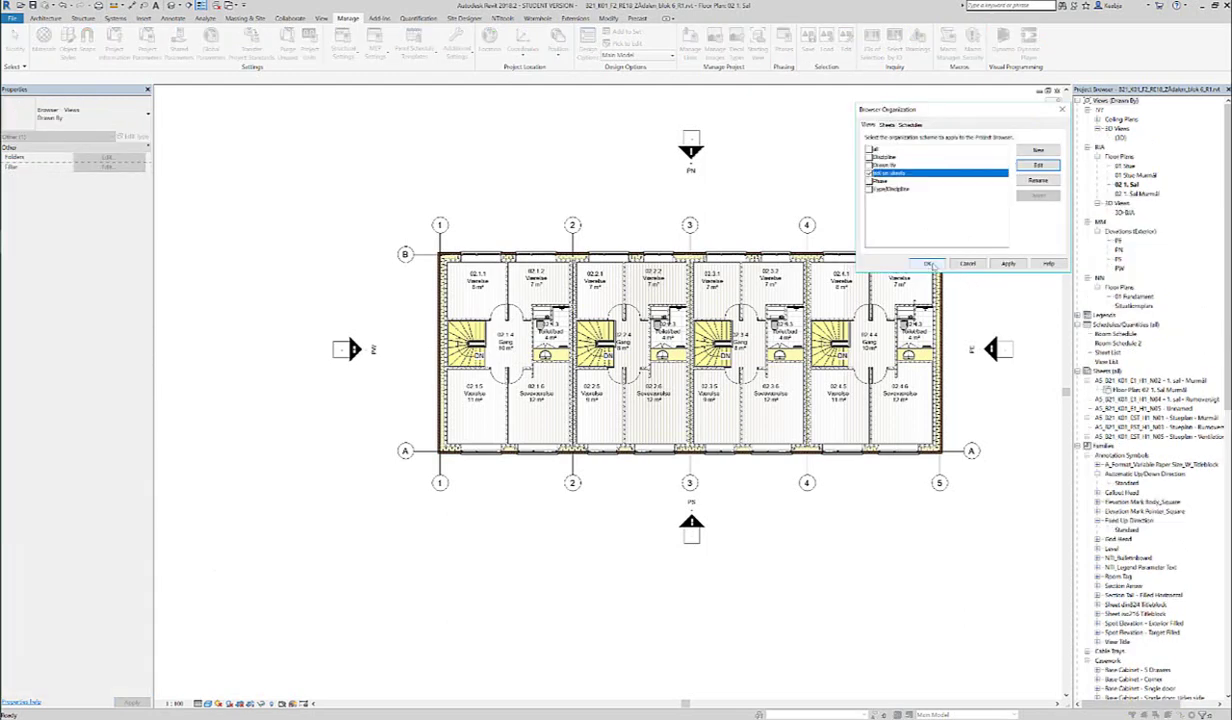
left_click(927, 263)
left_click(1087, 110)
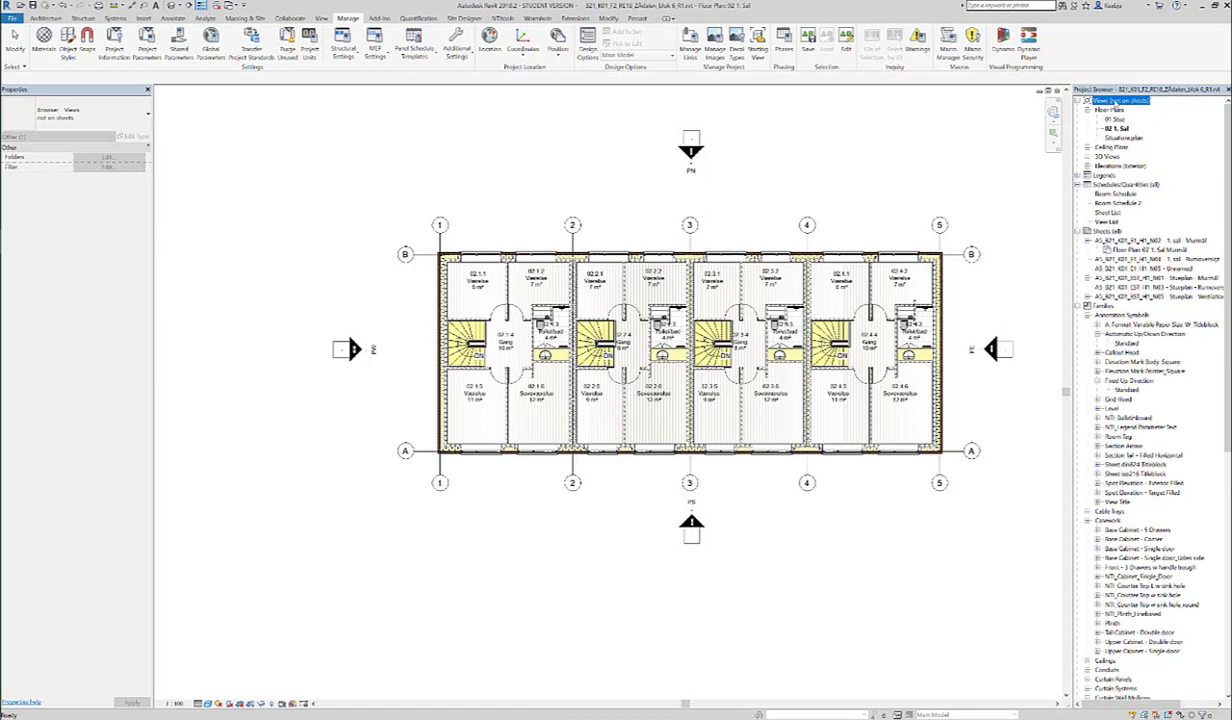
right_click(1114, 103)
left_click(1150, 106)
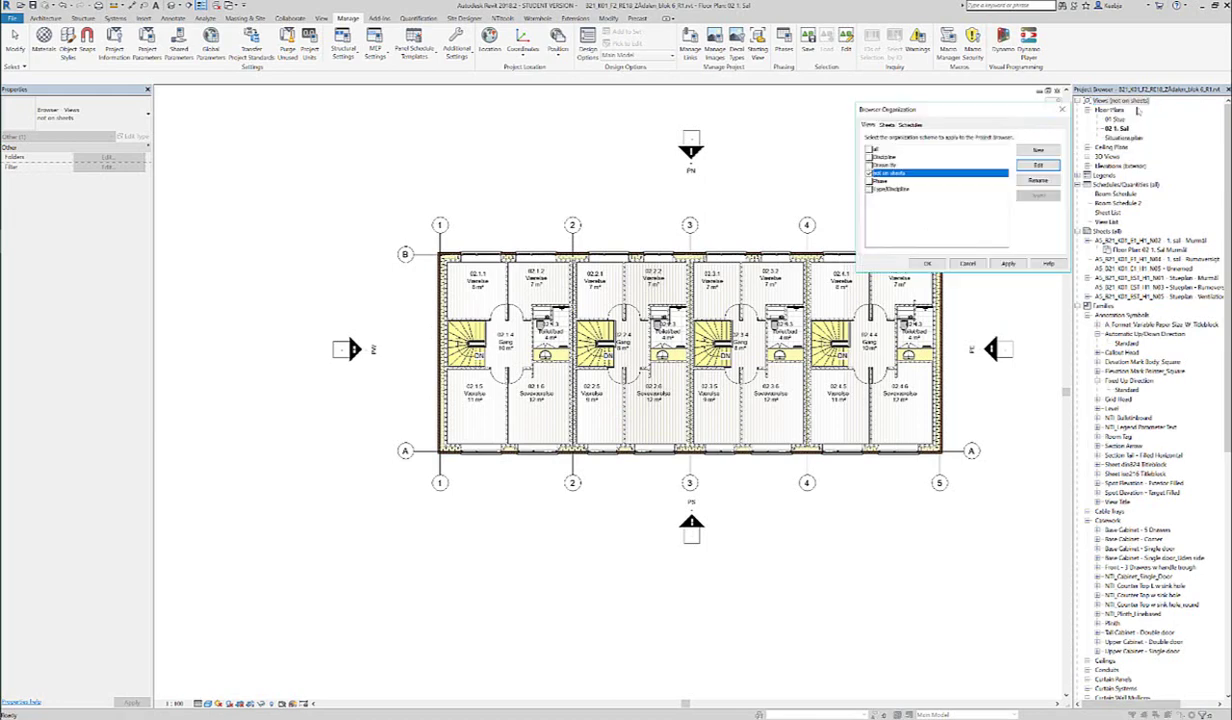
- Check the 'not on sheets' filter of Sheet Name equal to <None> and confirm it
left_click(1038, 164)
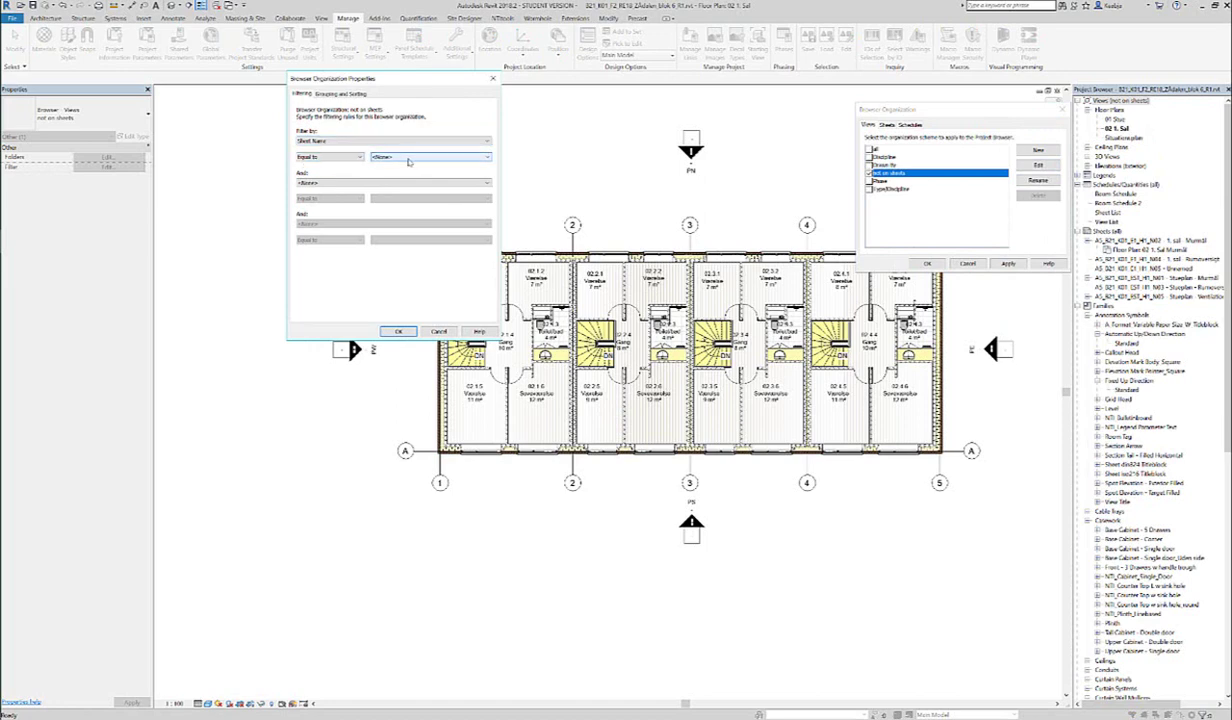
left_click(411, 160)
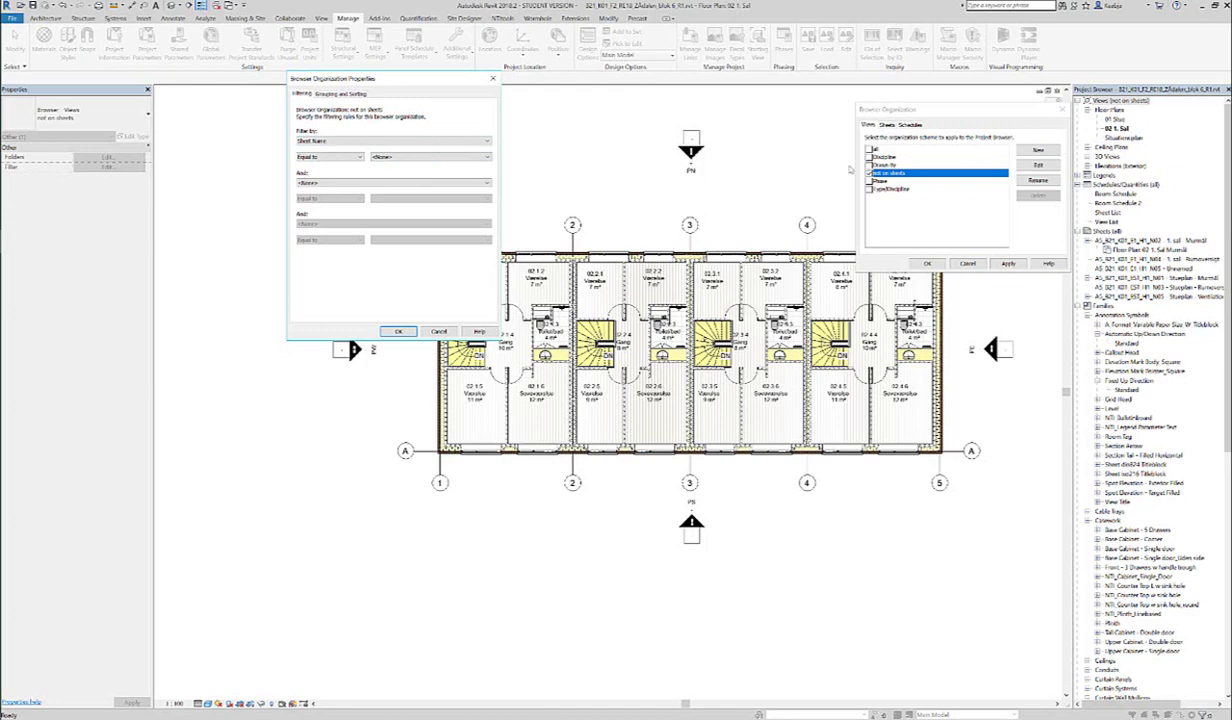
left_click(398, 331)
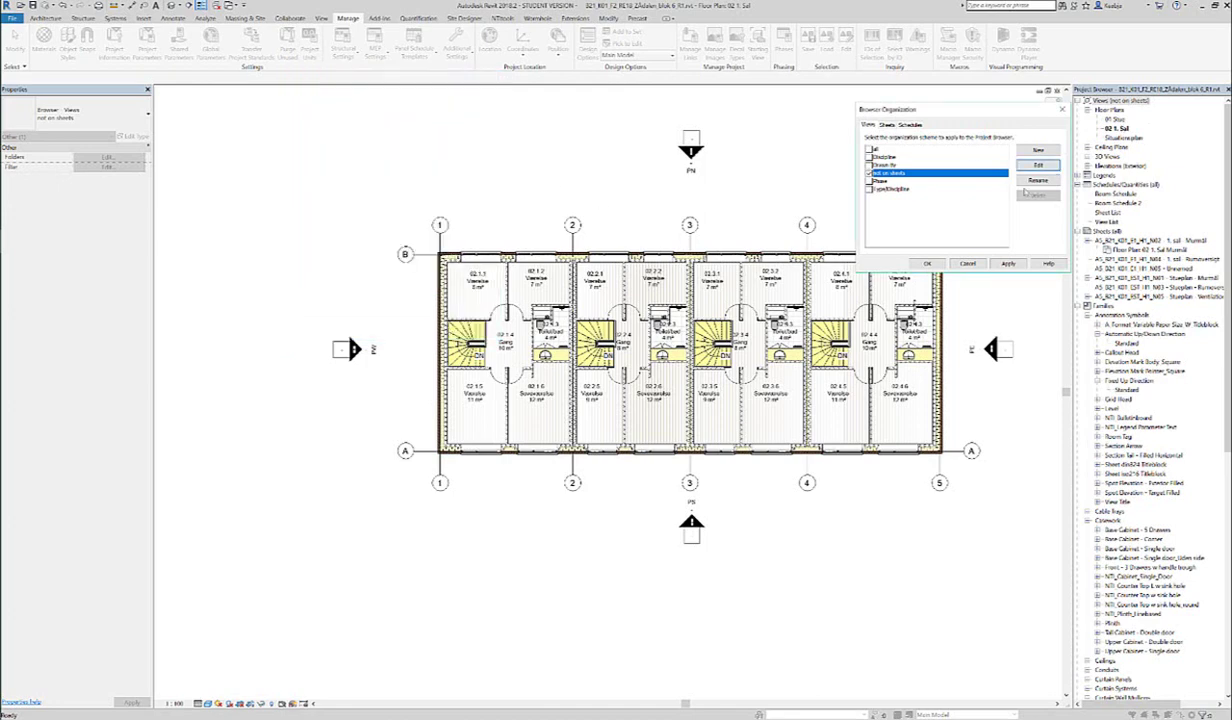
- Create a new view organization scheme named BIA
left_click(1043, 150)
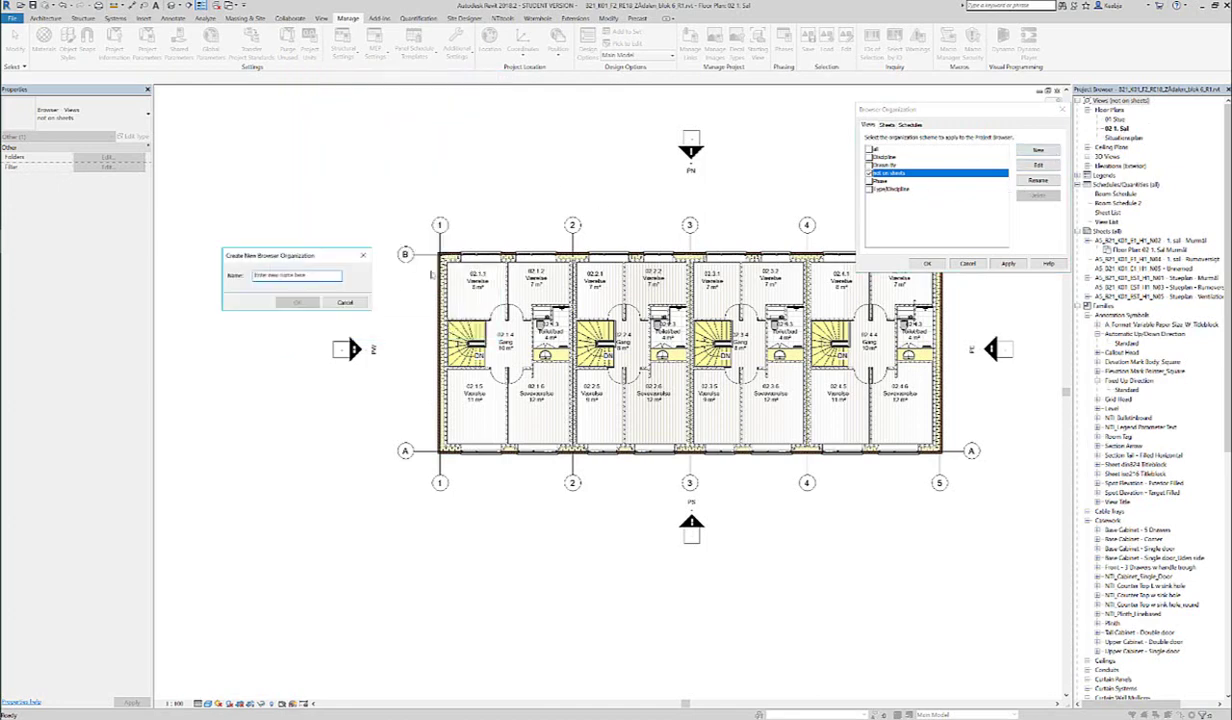
left_click(305, 278)
type("BIM")
left_click(297, 302)
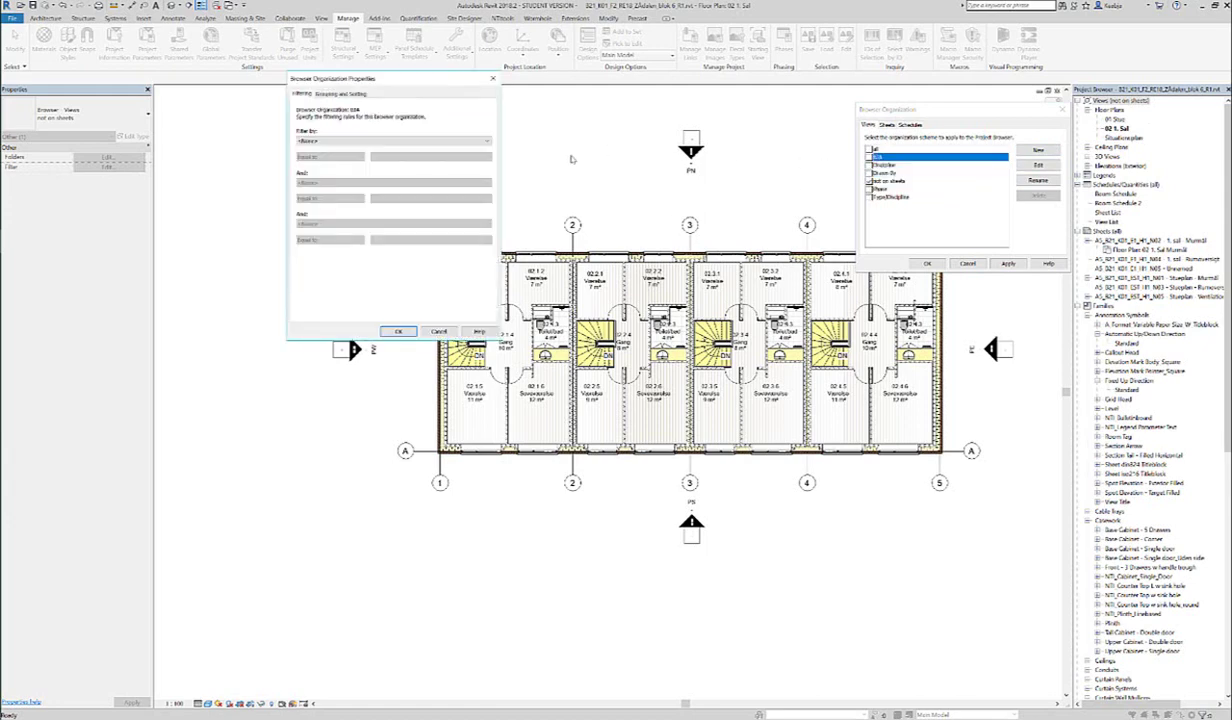
- Filter the BIA scheme to Drawn By equal to EJA and group by Family and Type
left_click(472, 141)
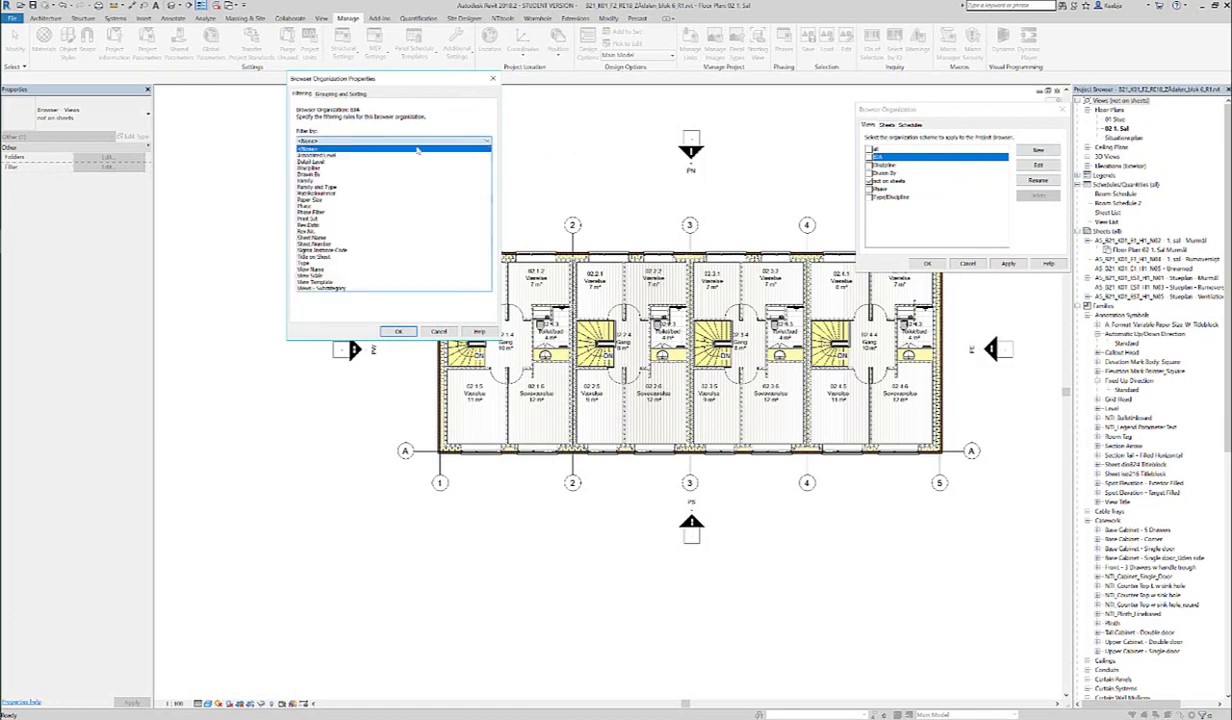
left_click(308, 174)
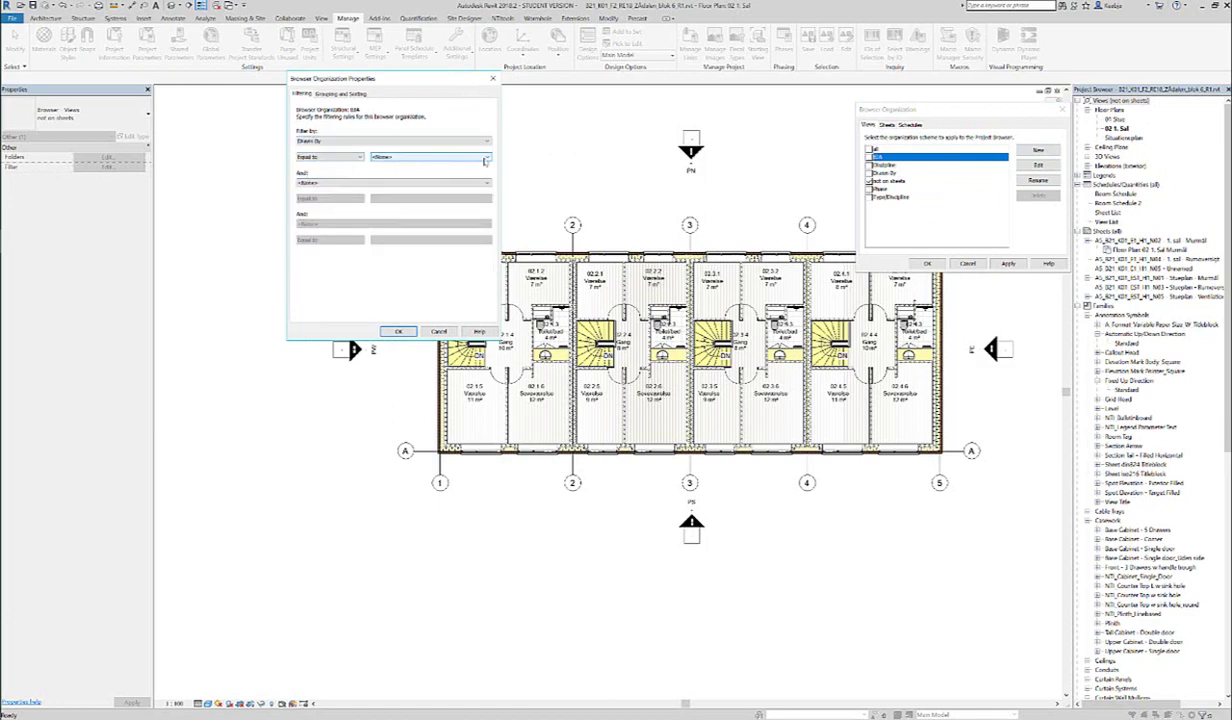
left_click(486, 158)
left_click(472, 170)
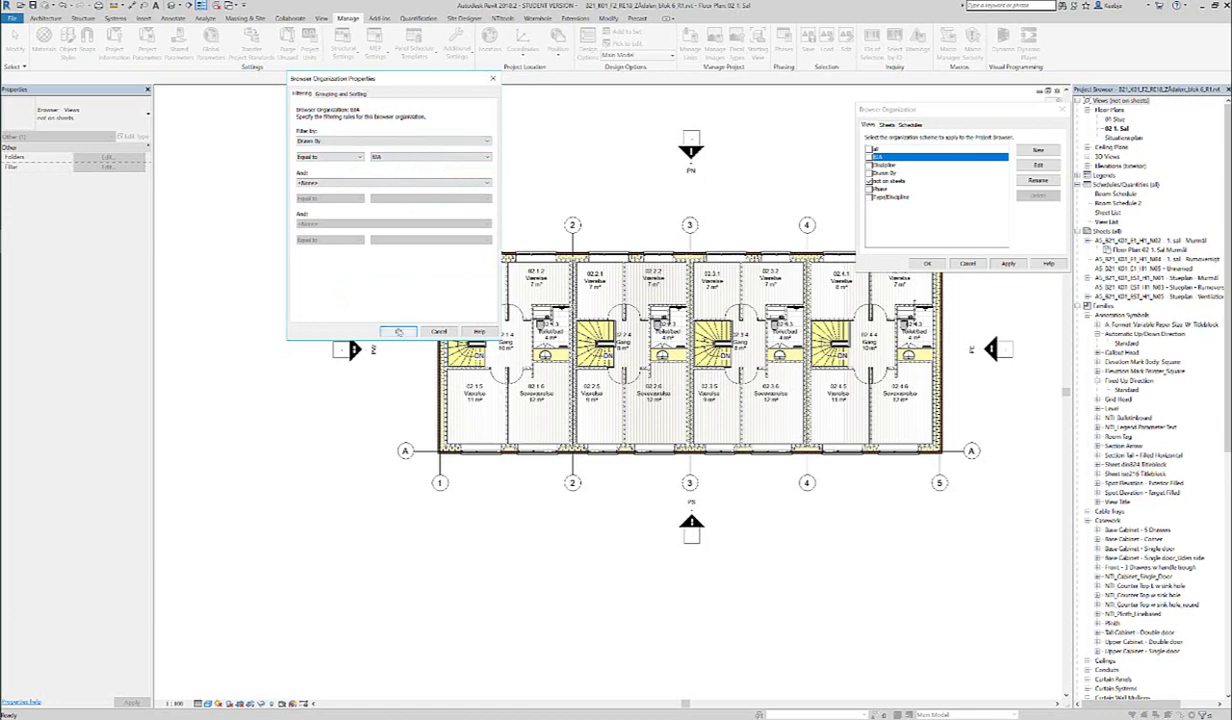
left_click(334, 92)
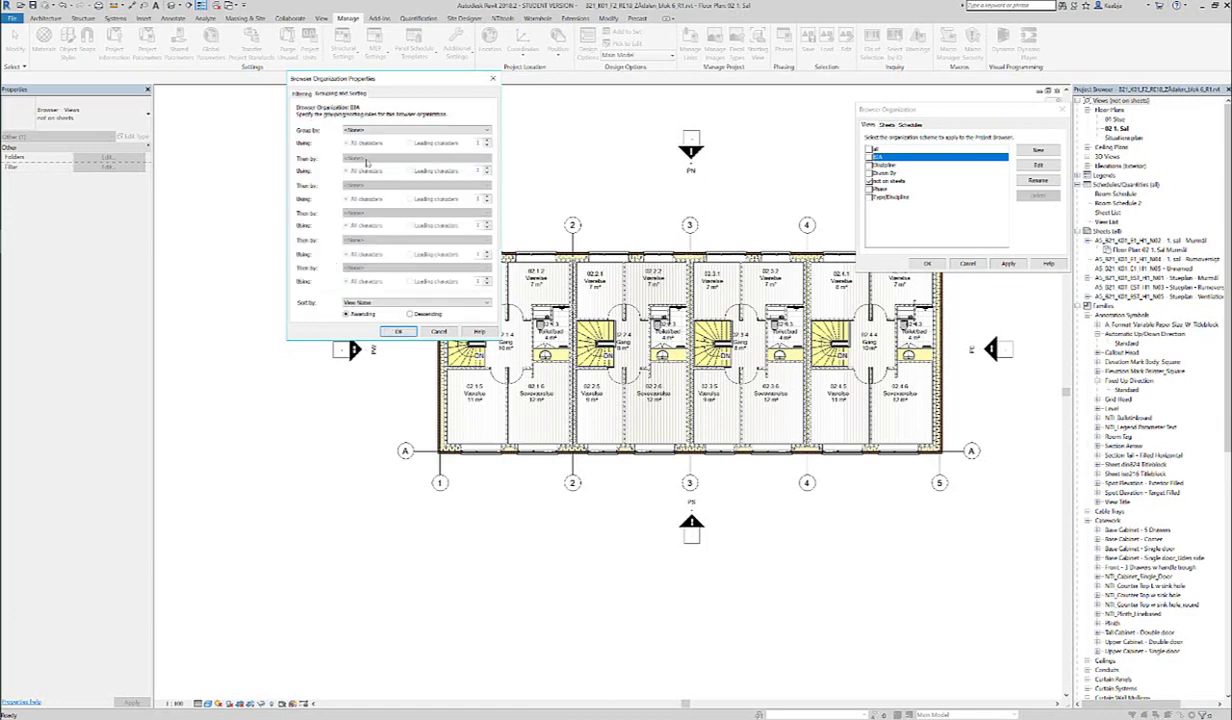
left_click(480, 131)
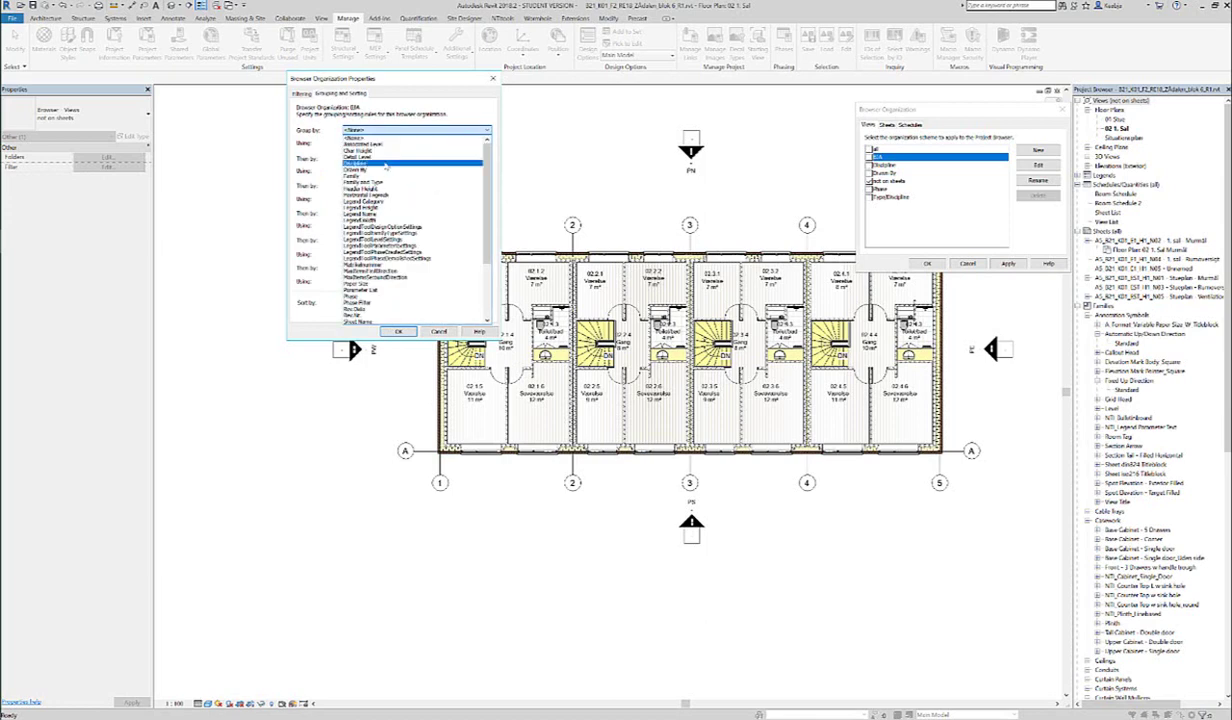
left_click(363, 182)
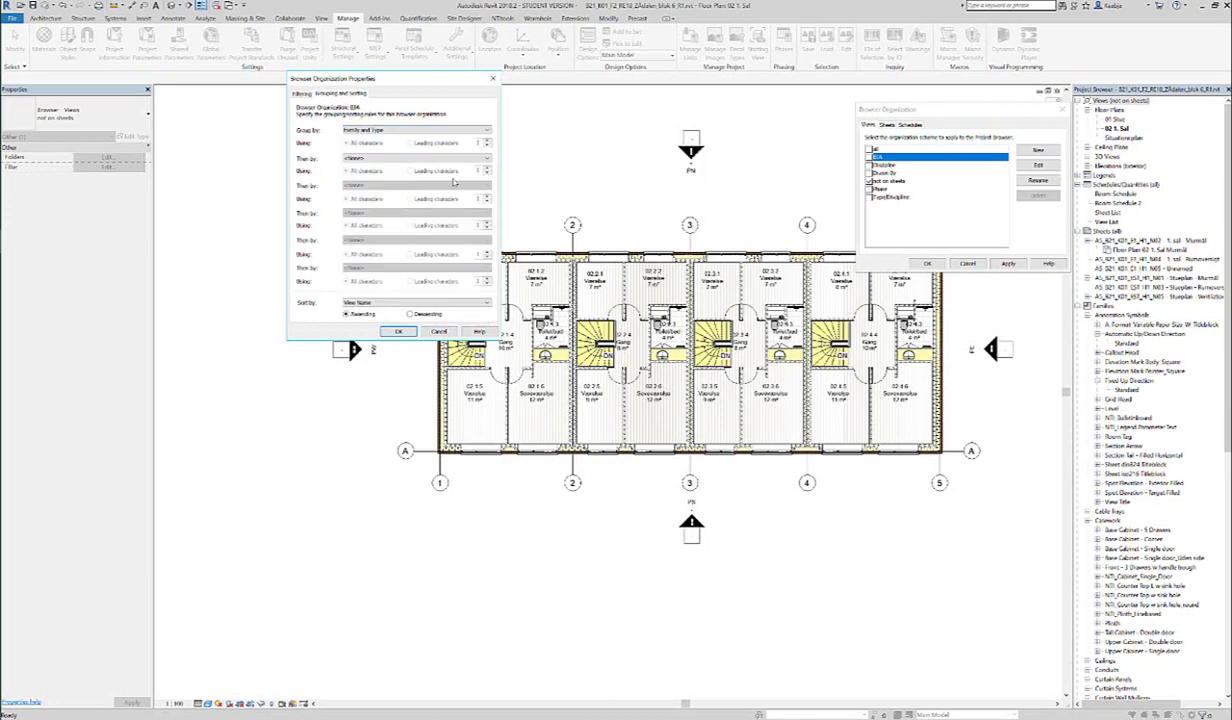
left_click(398, 332)
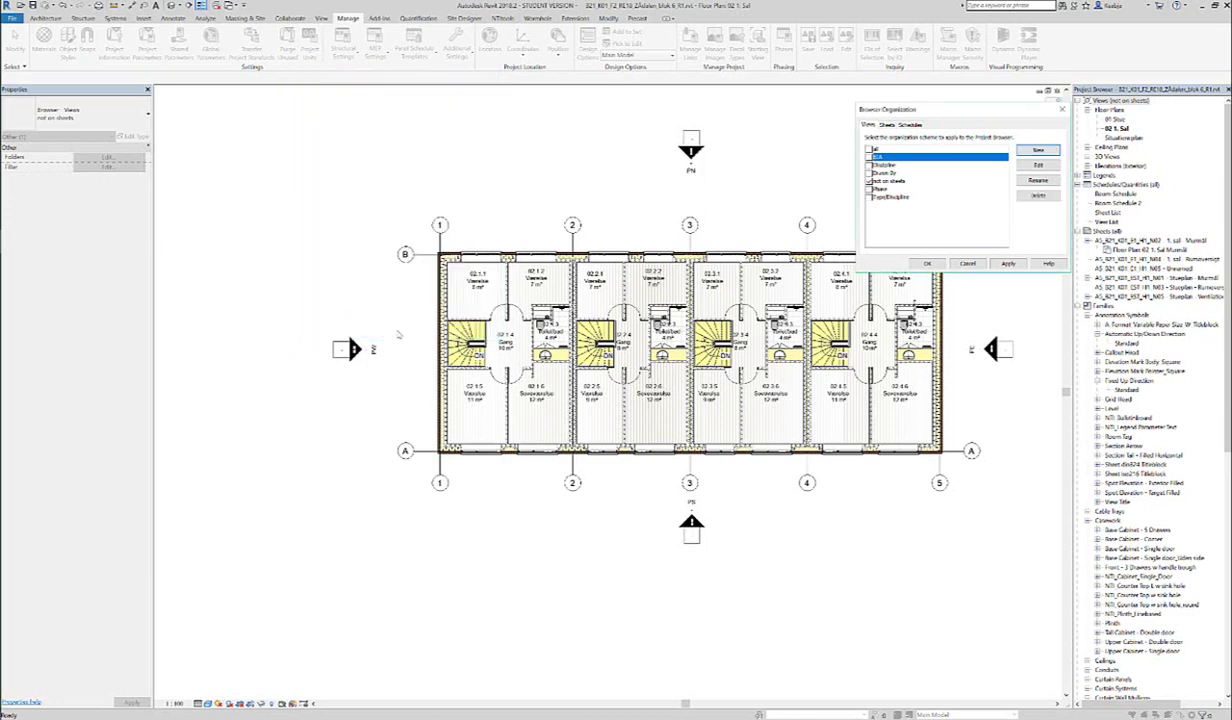
- Make BIA the active scheme, then expand 3D Views and select Sheets (all)
left_click(868, 157)
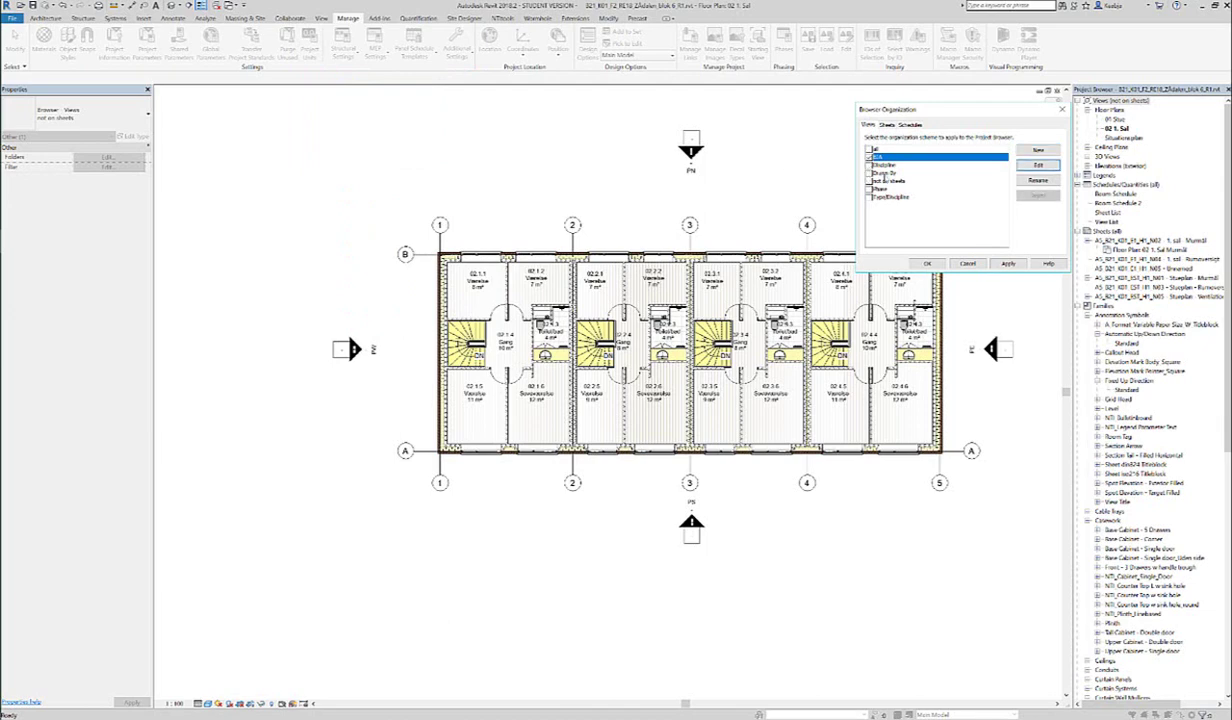
left_click(927, 264)
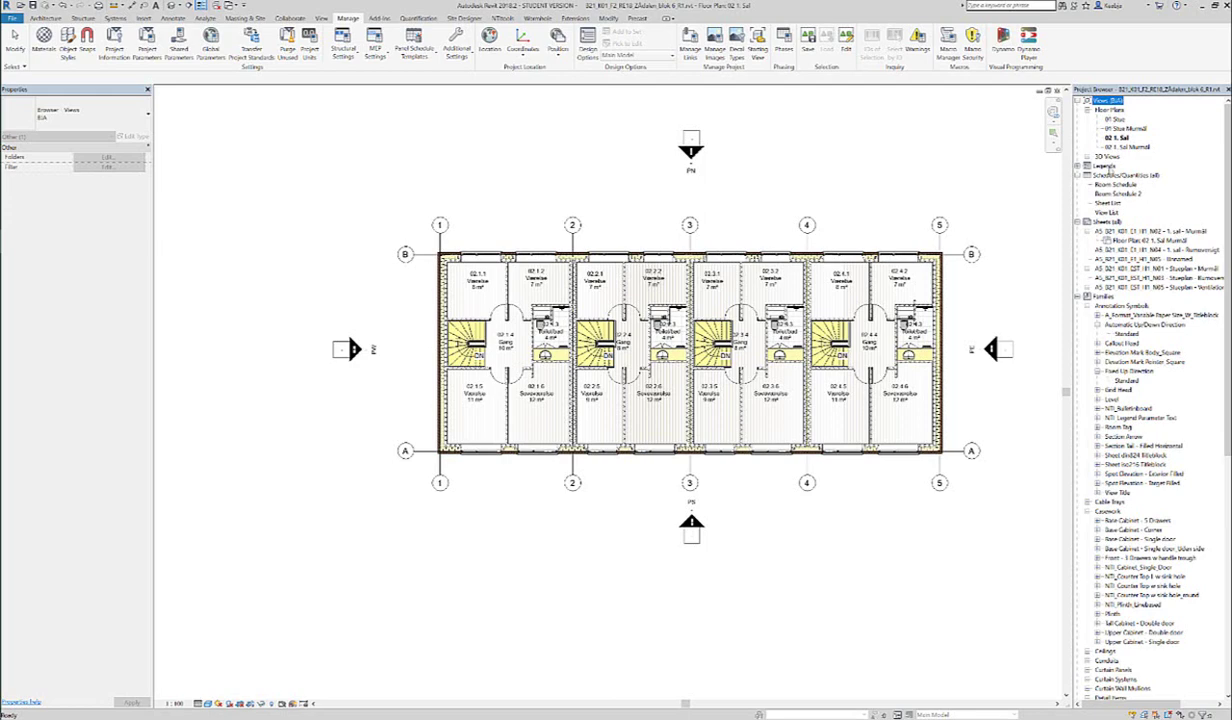
left_click(1078, 156)
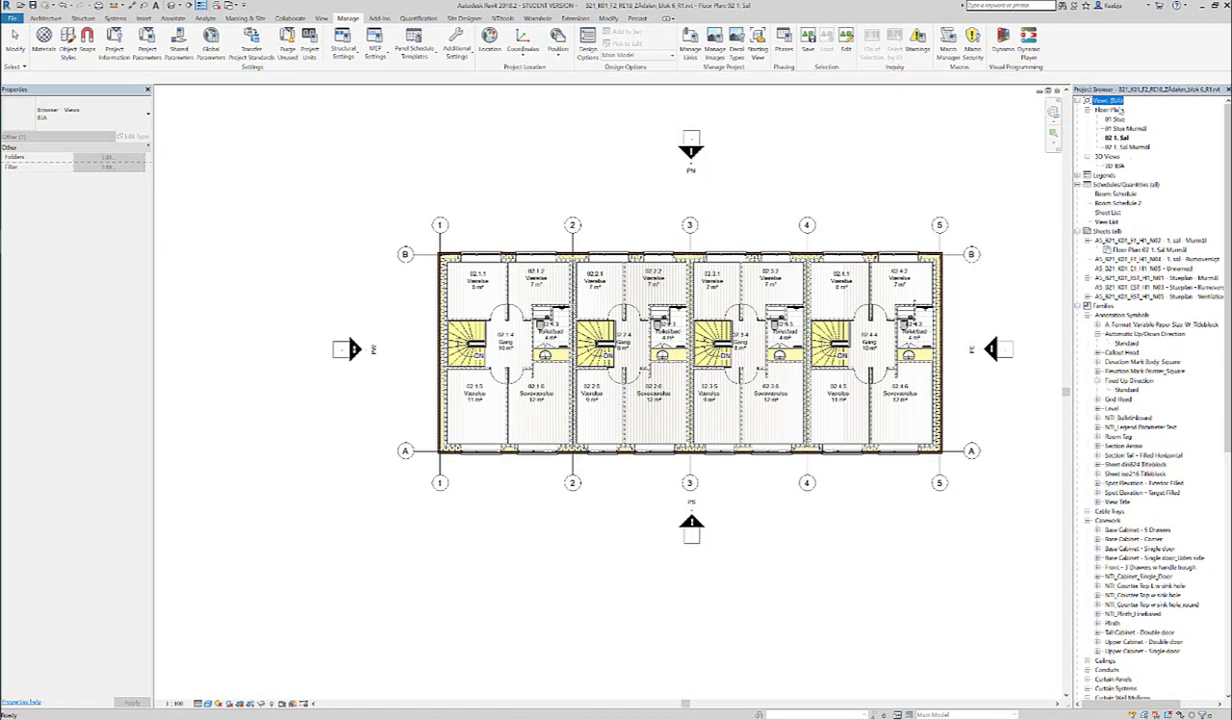
left_click(1100, 231)
- Create a new sheet organization scheme named Drawn By
right_click(1110, 232)
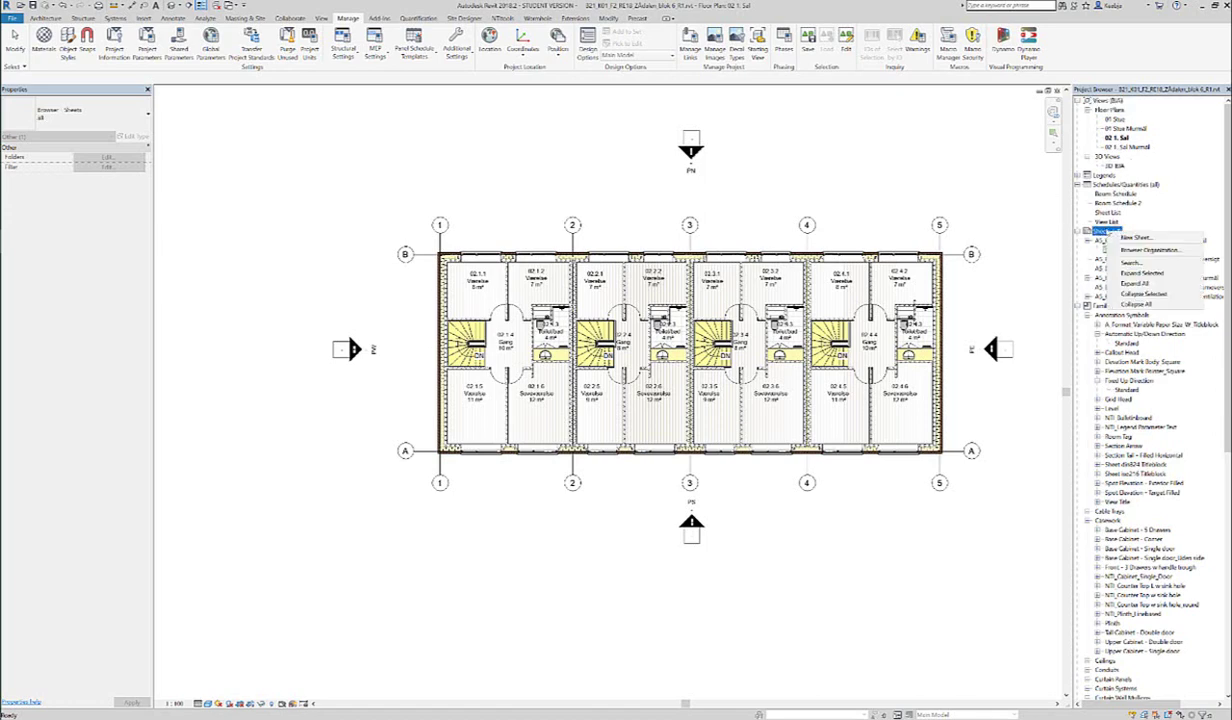
left_click(1138, 249)
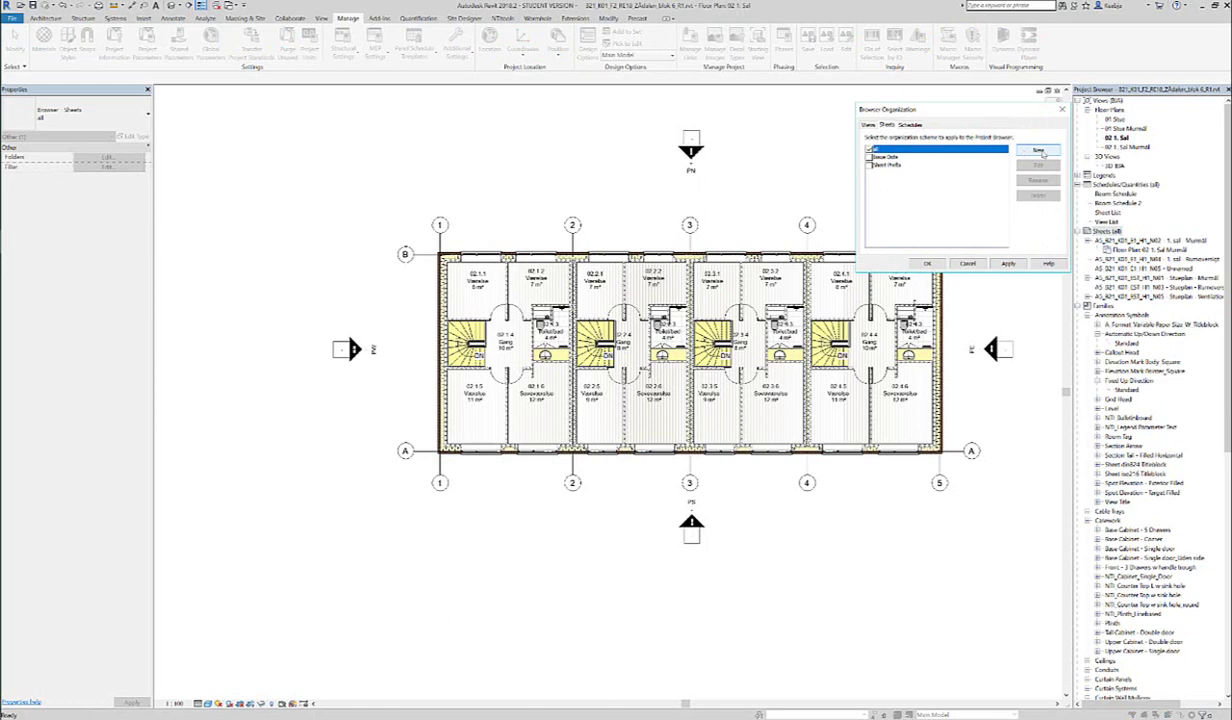
left_click(1039, 150)
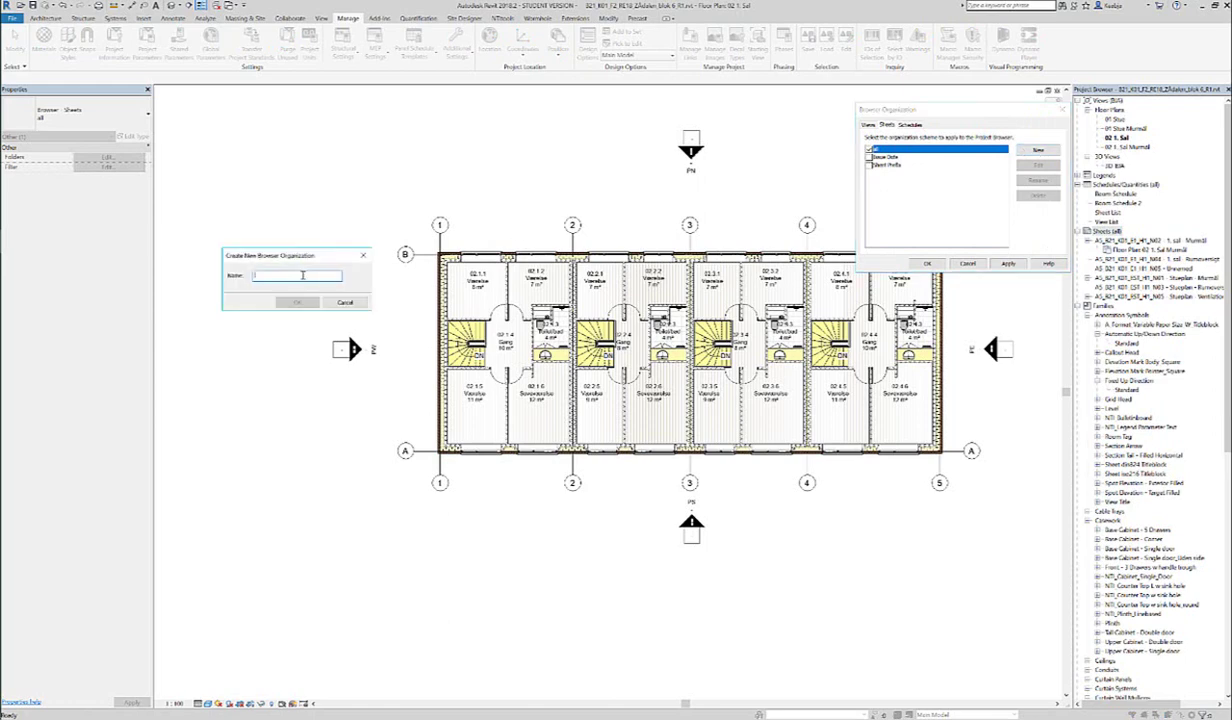
type("01")
left_click(288, 300)
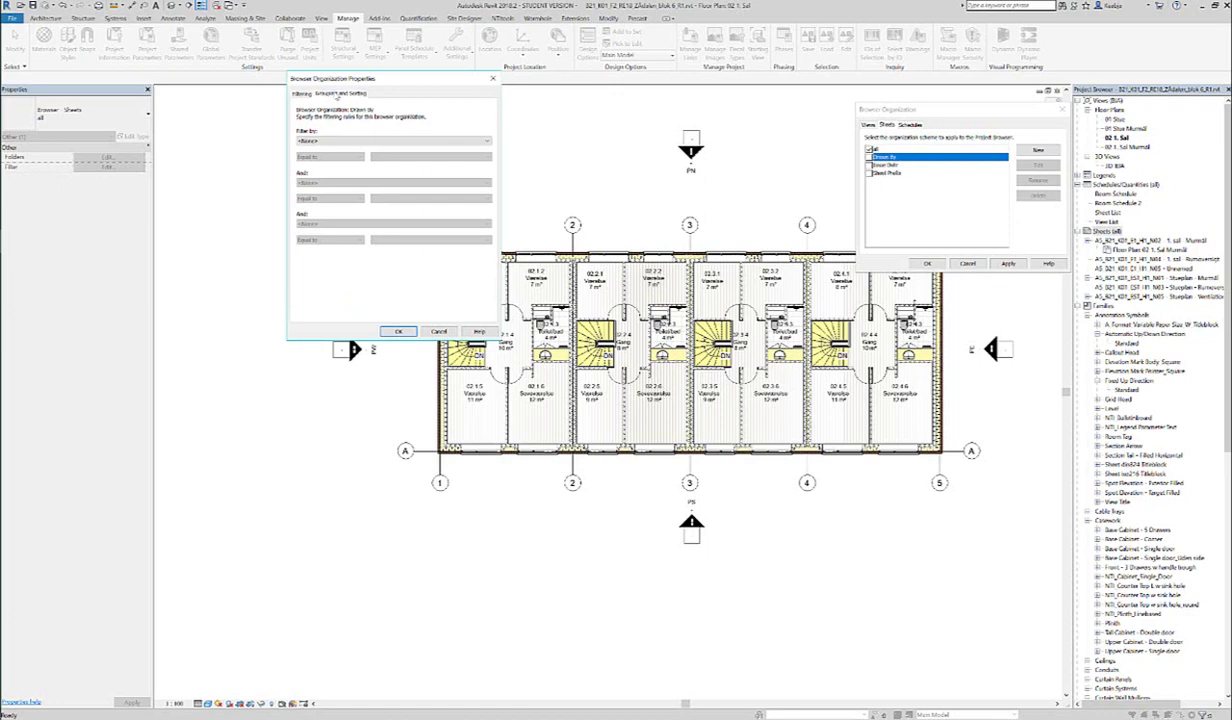
- Set the Drawn By scheme to group sheets by the Drawn By parameter
left_click(326, 93)
left_click(487, 131)
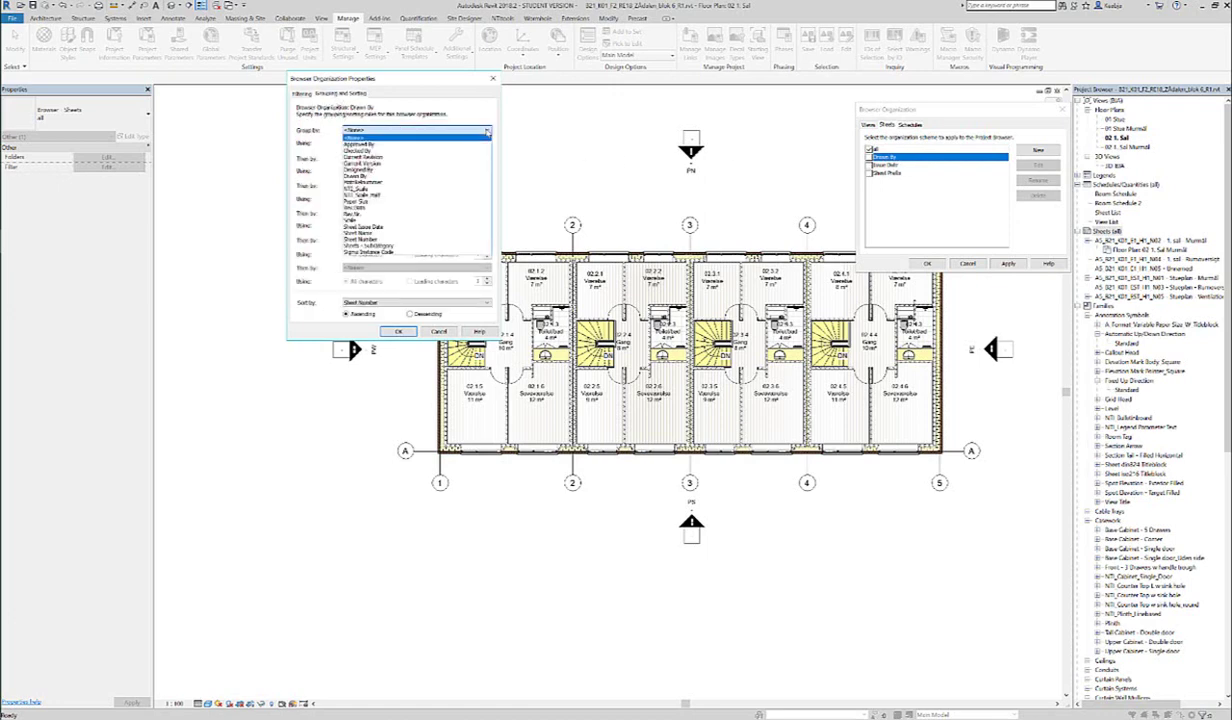
left_click(360, 177)
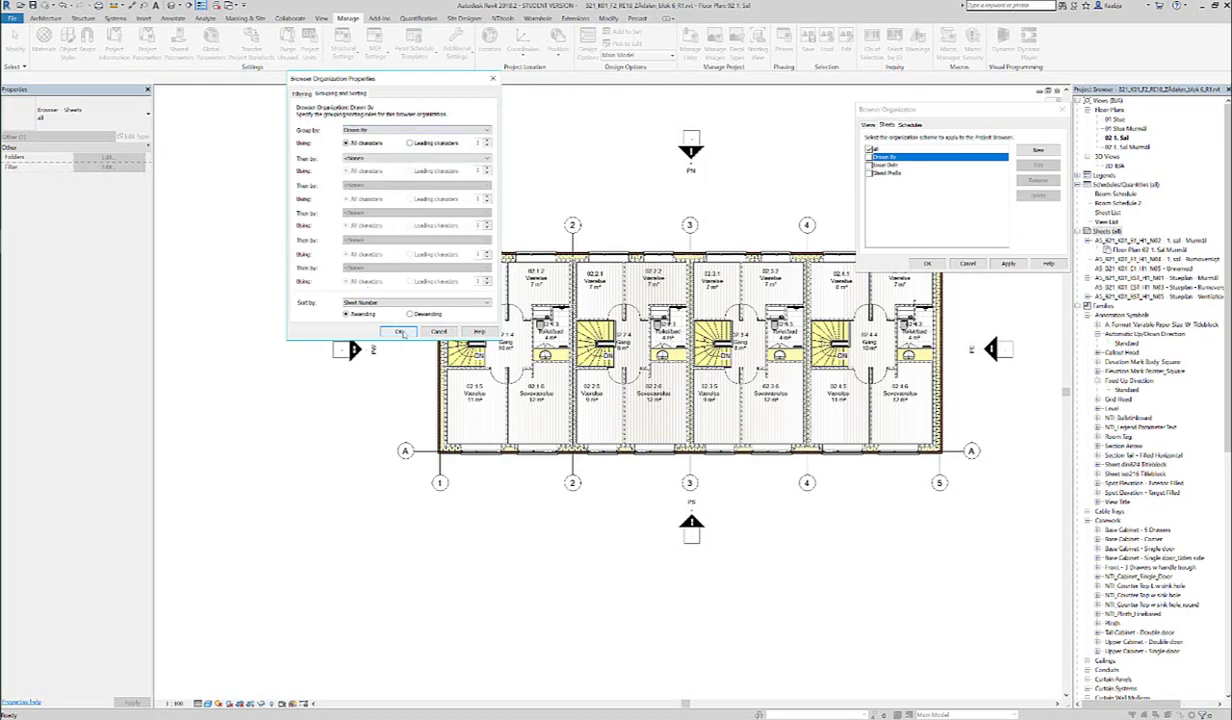
left_click(303, 94)
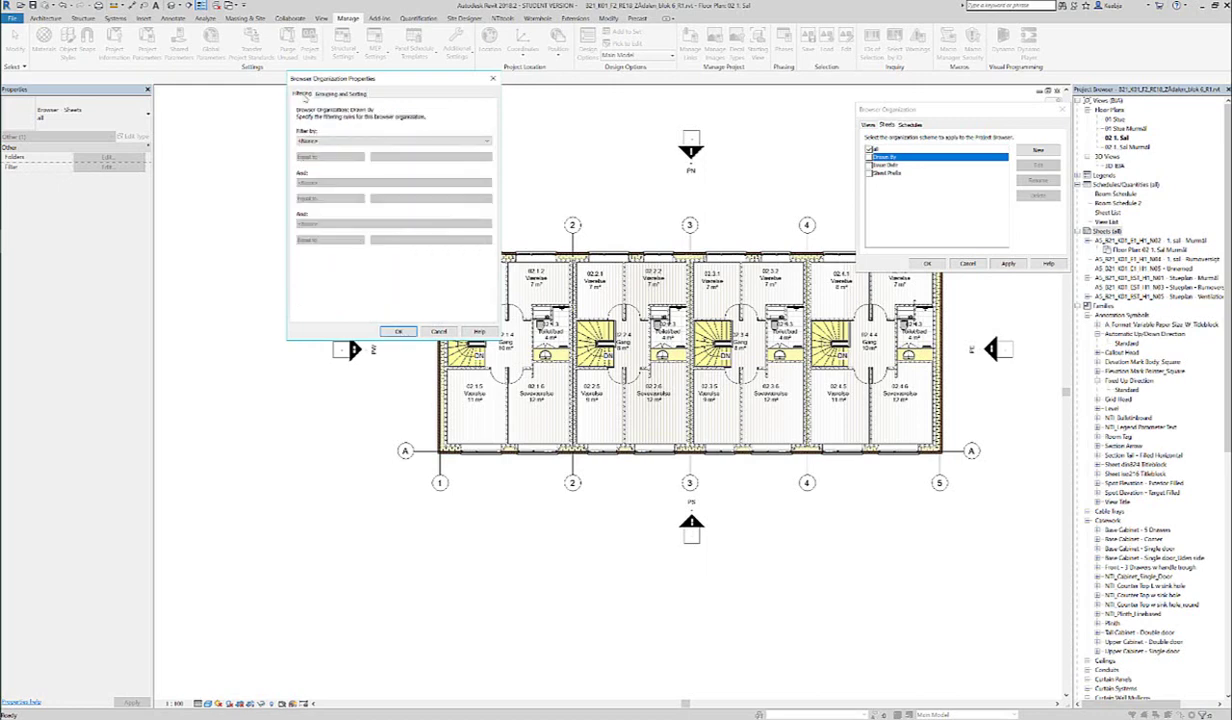
left_click(398, 331)
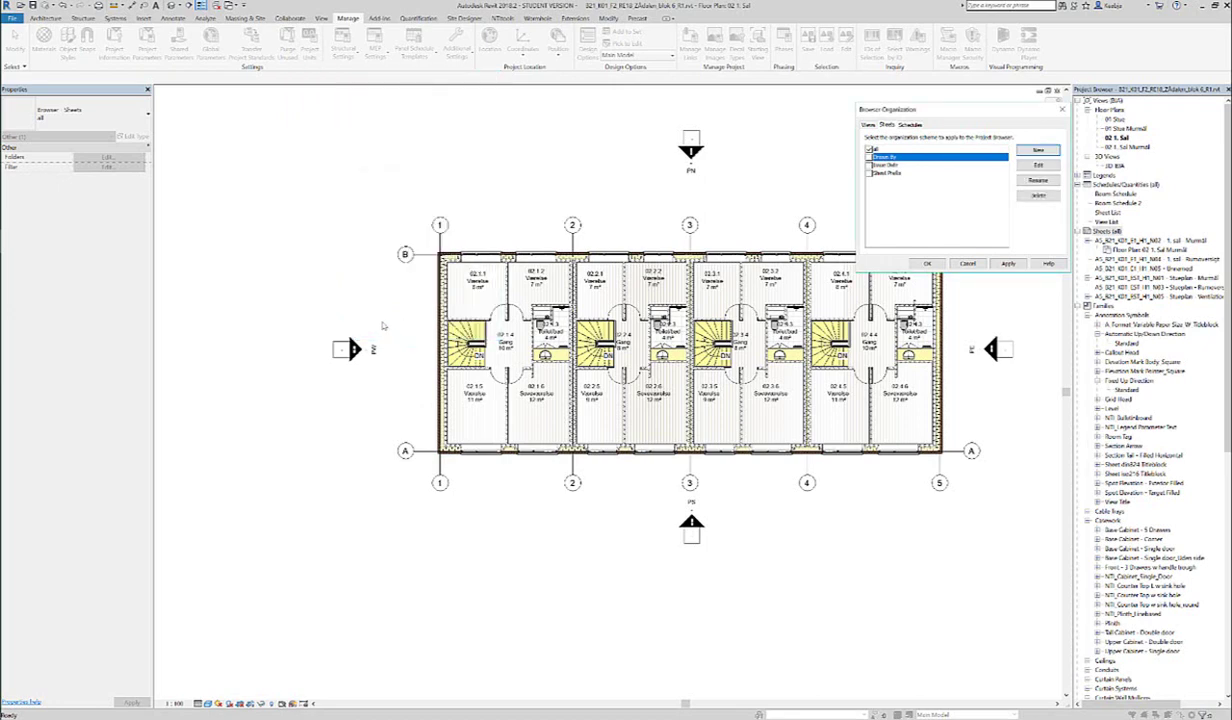
- Activate the Drawn By sheet scheme and expand its sheet groups, including Author and BIA
left_click(868, 157)
left_click(924, 263)
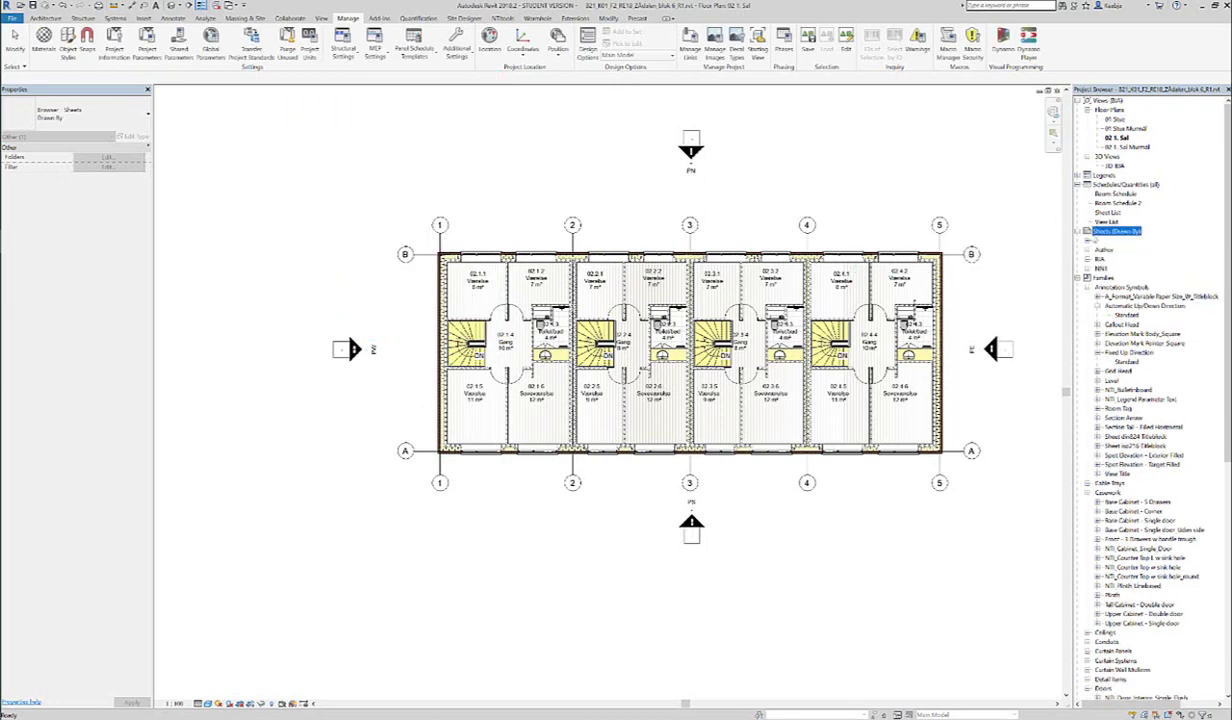
left_click(1087, 231)
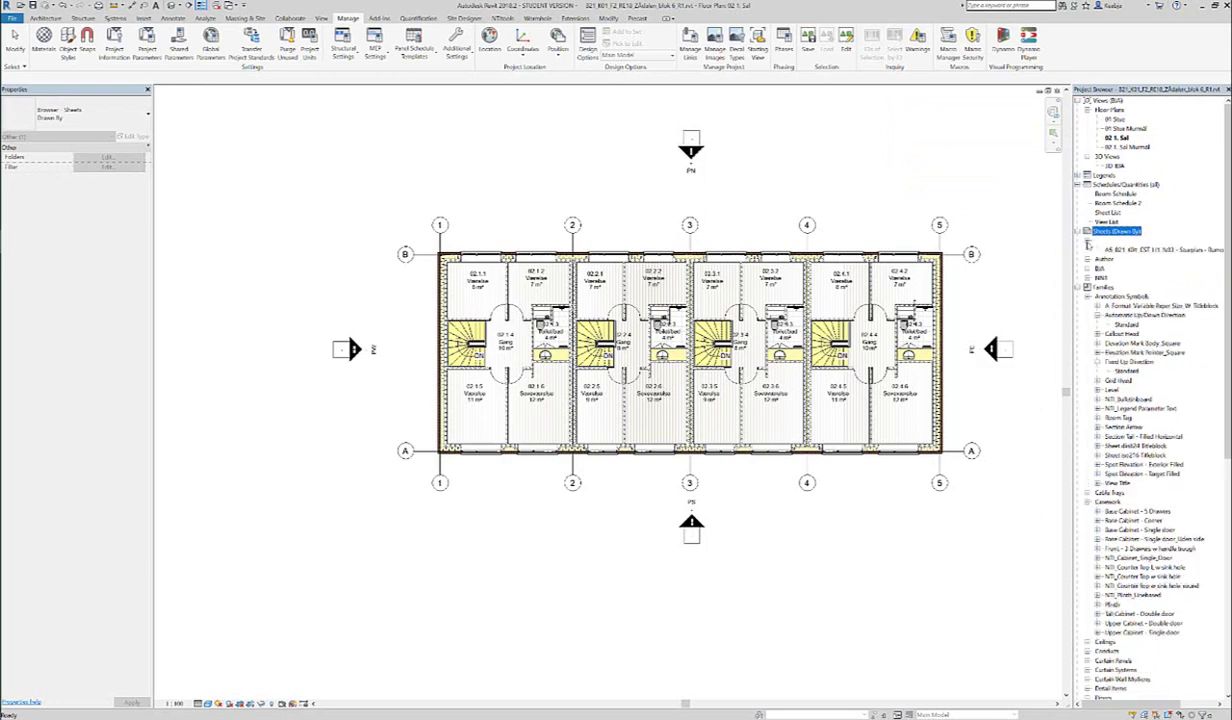
left_click(1087, 259)
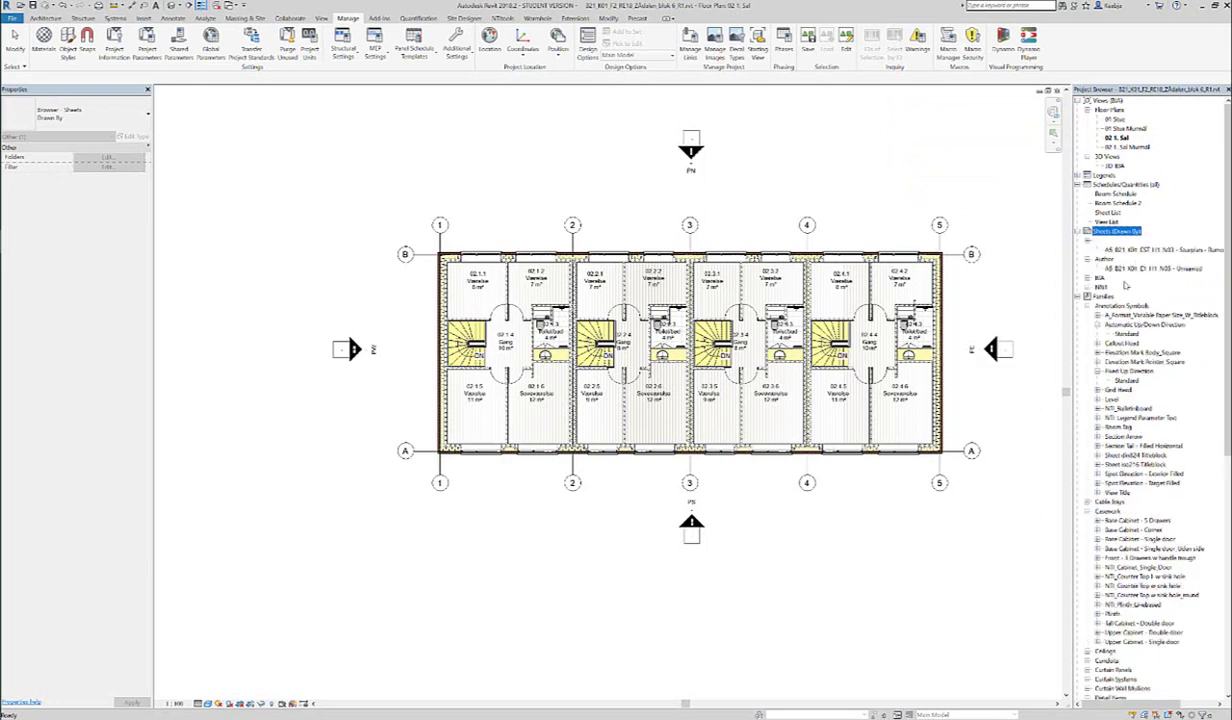
left_click(1087, 278)
left_click(1087, 324)
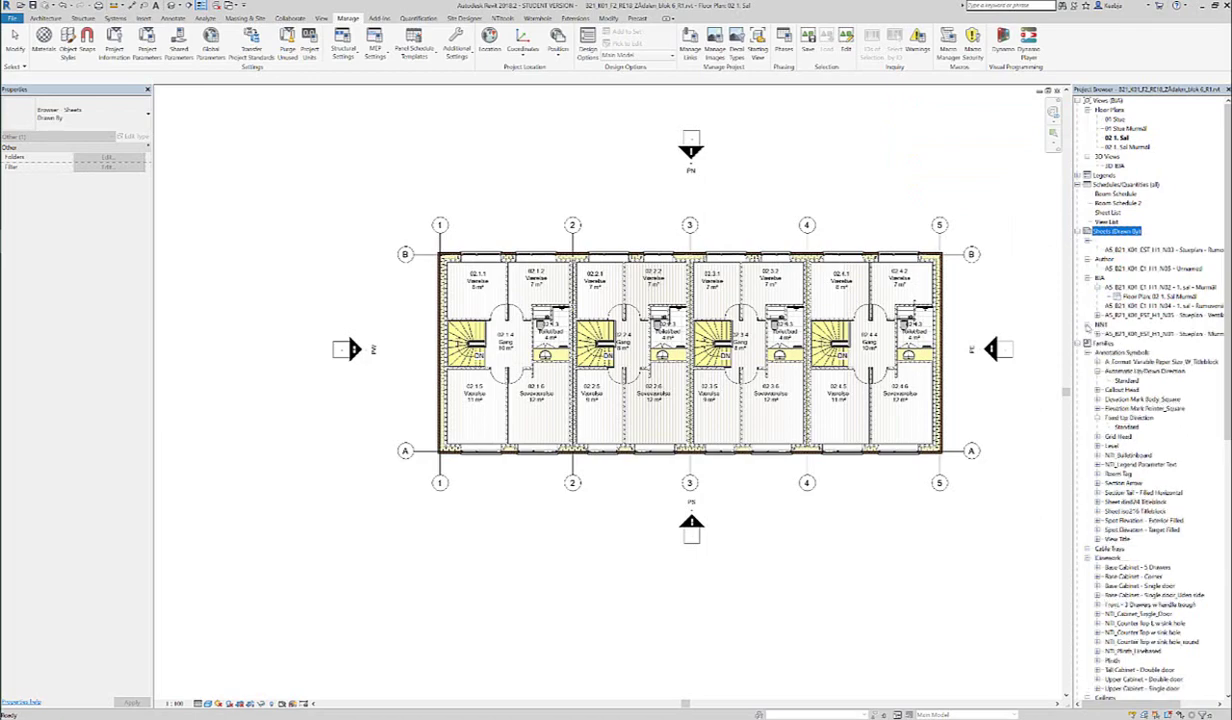